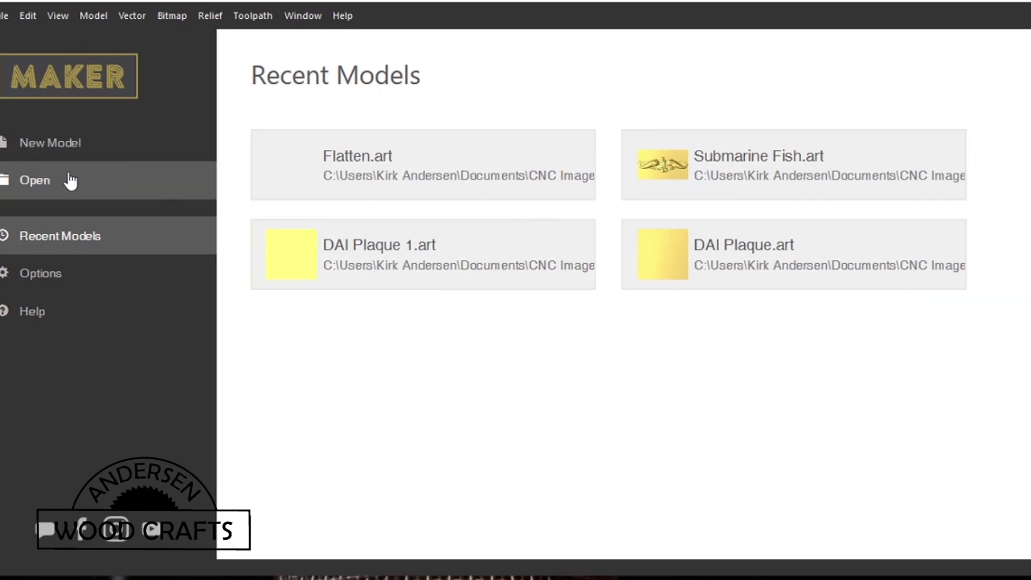
Start a new 32.25-inch square model at 2000 × 2000 points with its job origin bottom-left
left_click(59, 145)
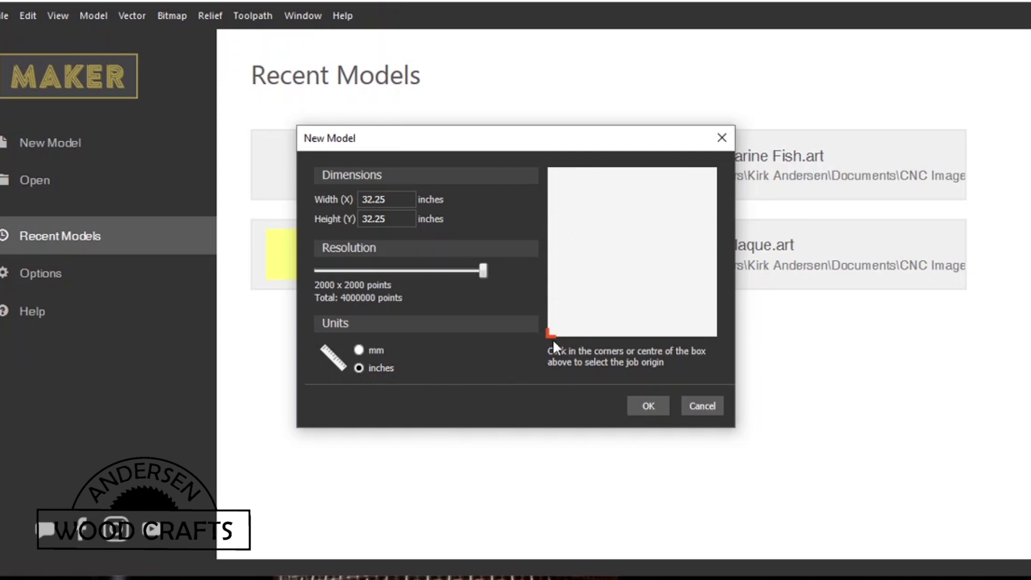
left_click(549, 170)
left_click(715, 168)
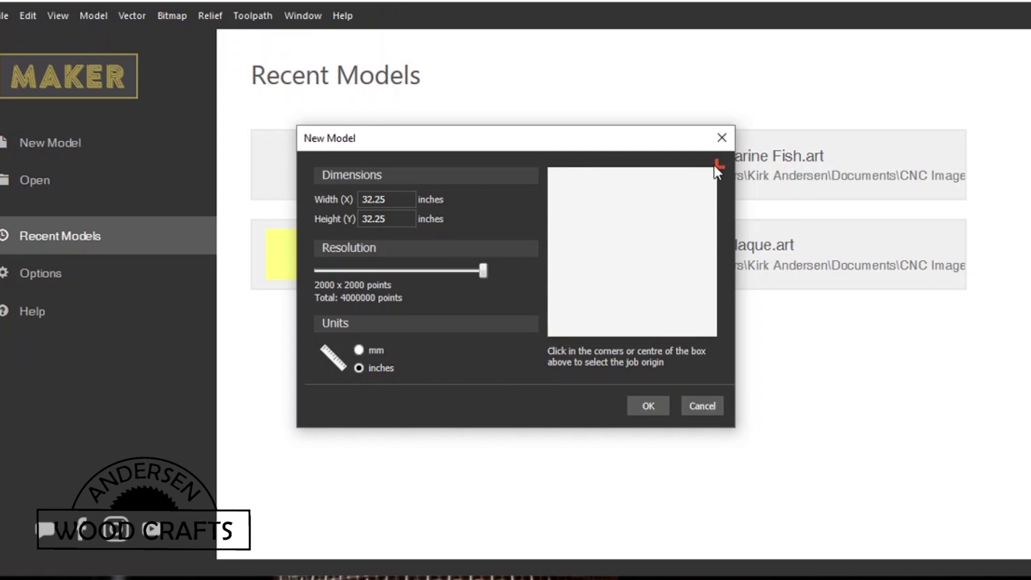
left_click(716, 337)
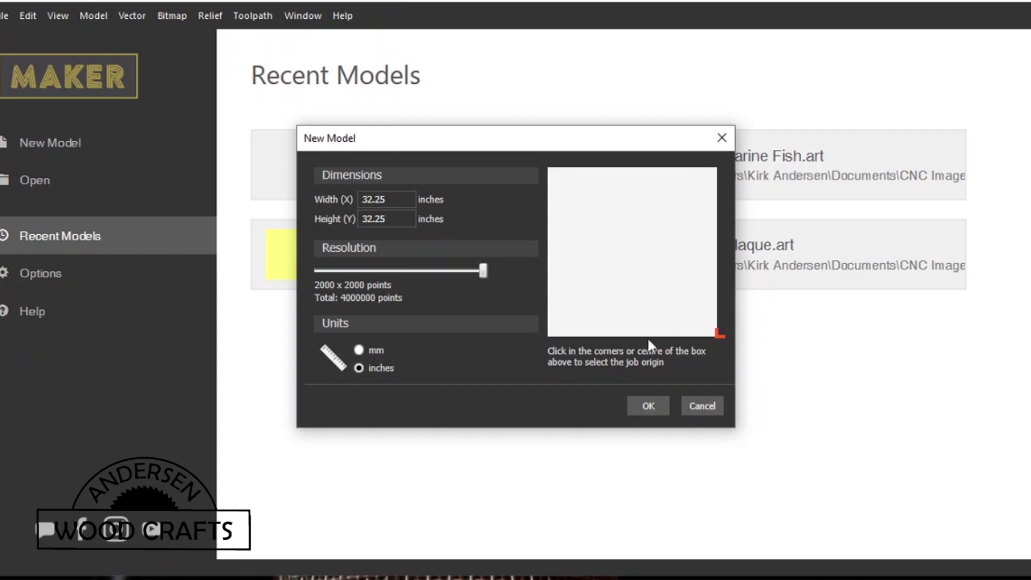
left_click(549, 336)
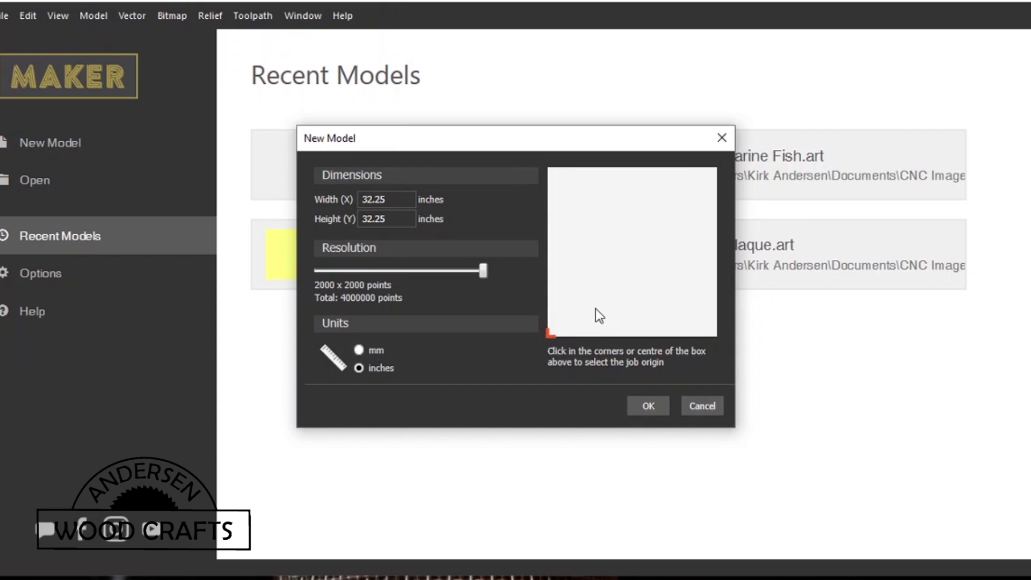
left_click(648, 406)
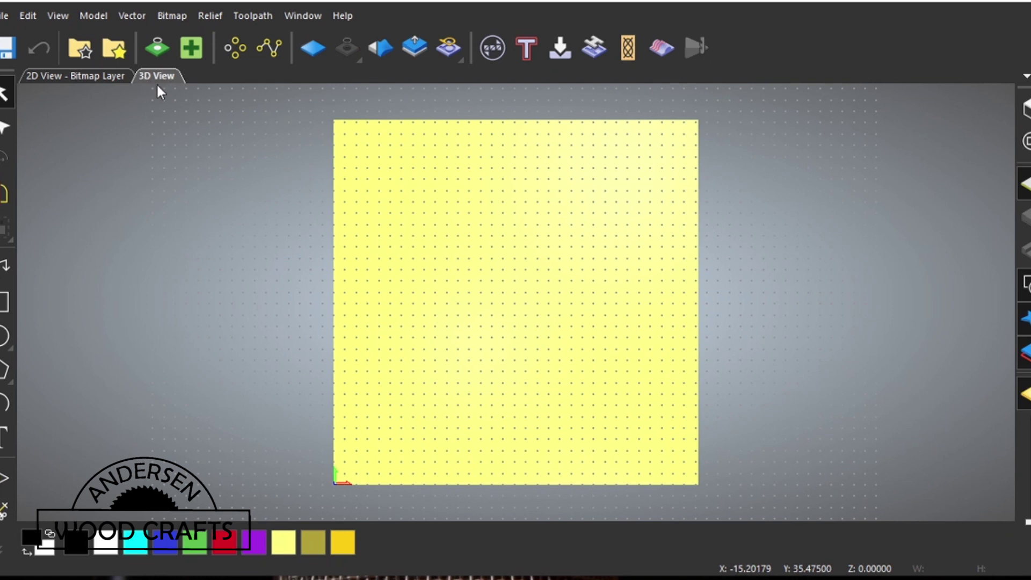
Switch to the 2D view, dock the Project window, and start the Create Polyline tool
left_click(65, 75)
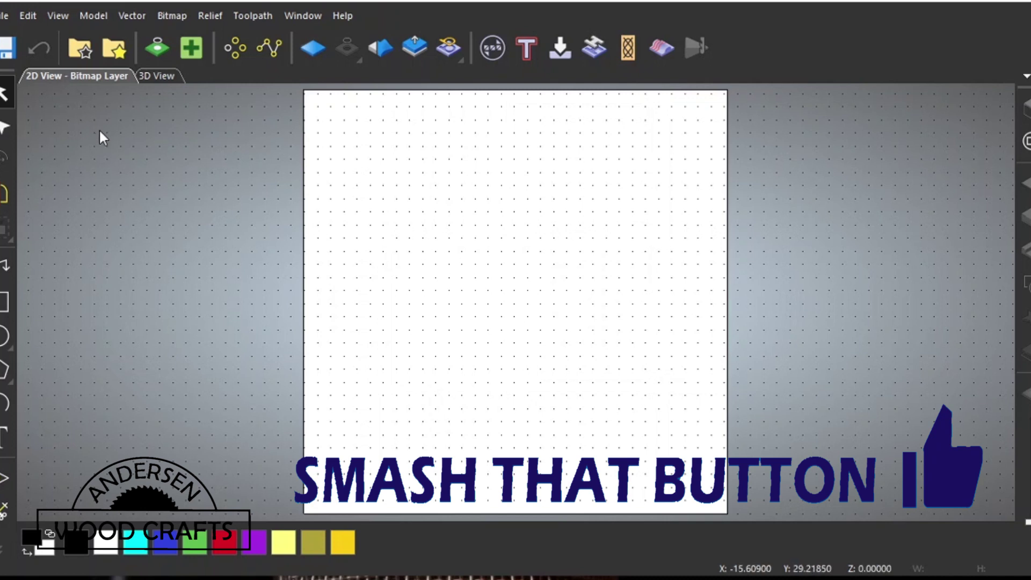
left_click(302, 16)
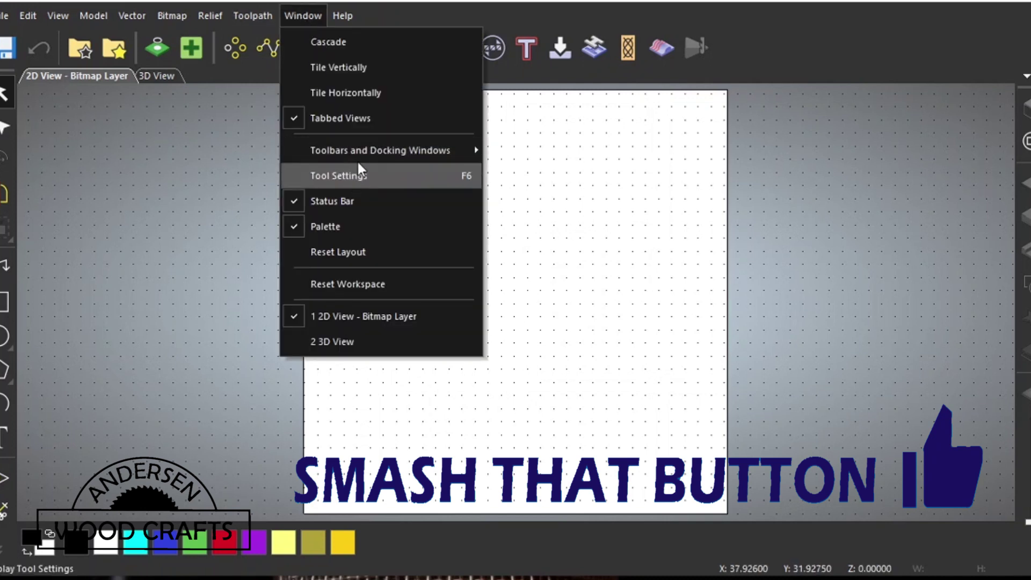
mouse_move(363, 149)
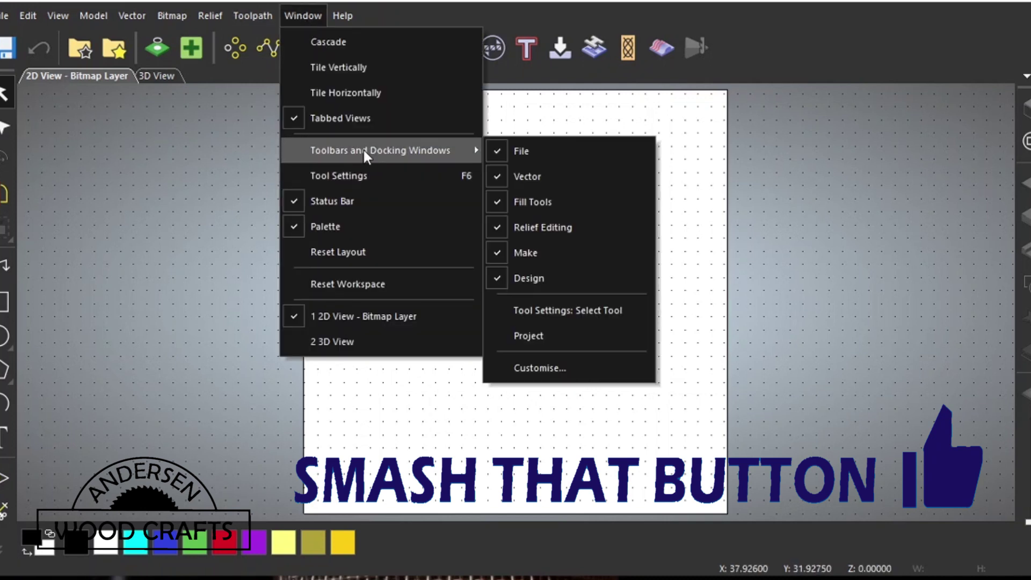
left_click(549, 333)
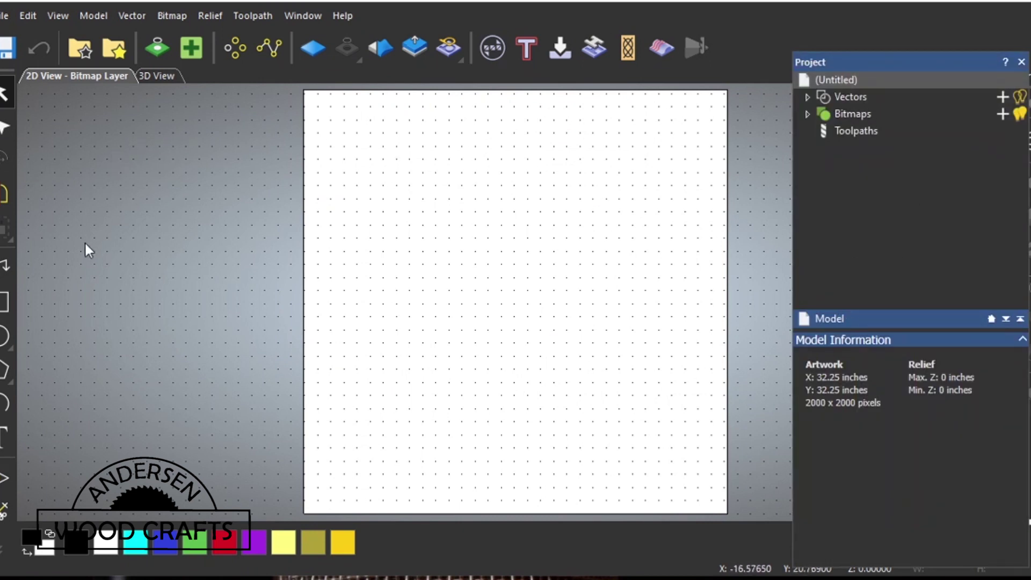
left_click(3, 269)
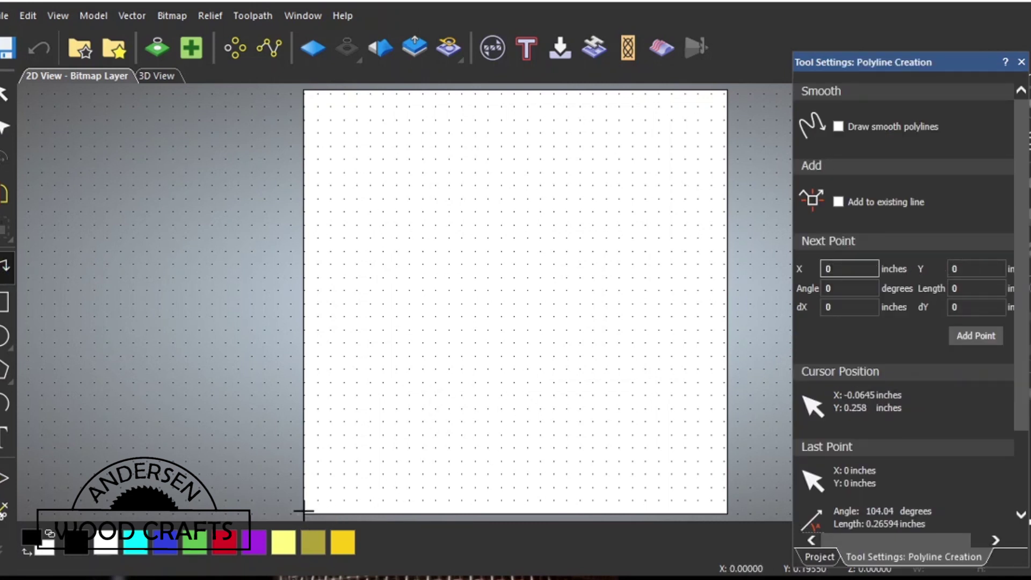
Start the boundary polyline at (0,0) and add corners at (0,32.25) and (32.25,32.25)
left_click(974, 338)
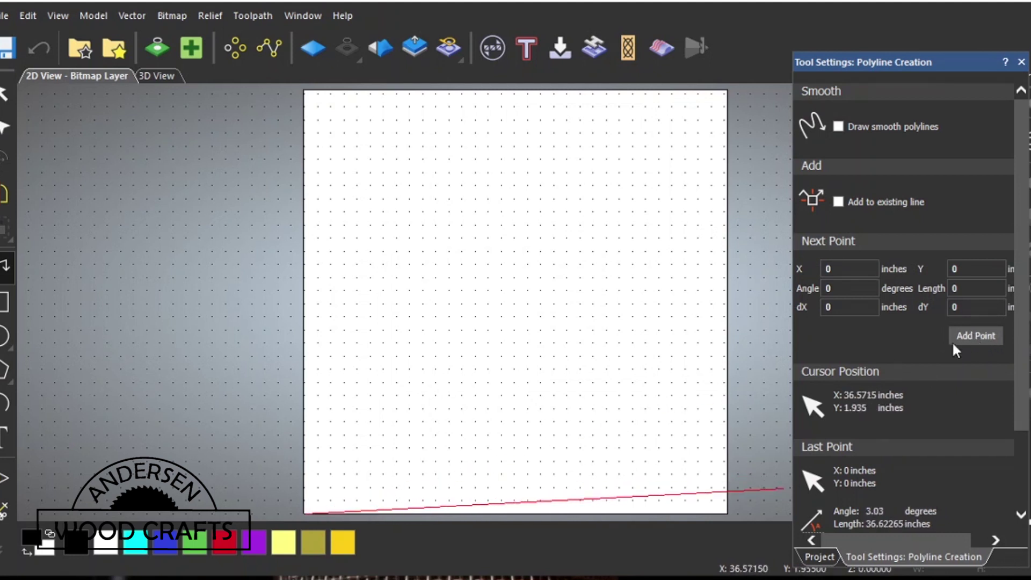
double_click(963, 269)
type("32.25")
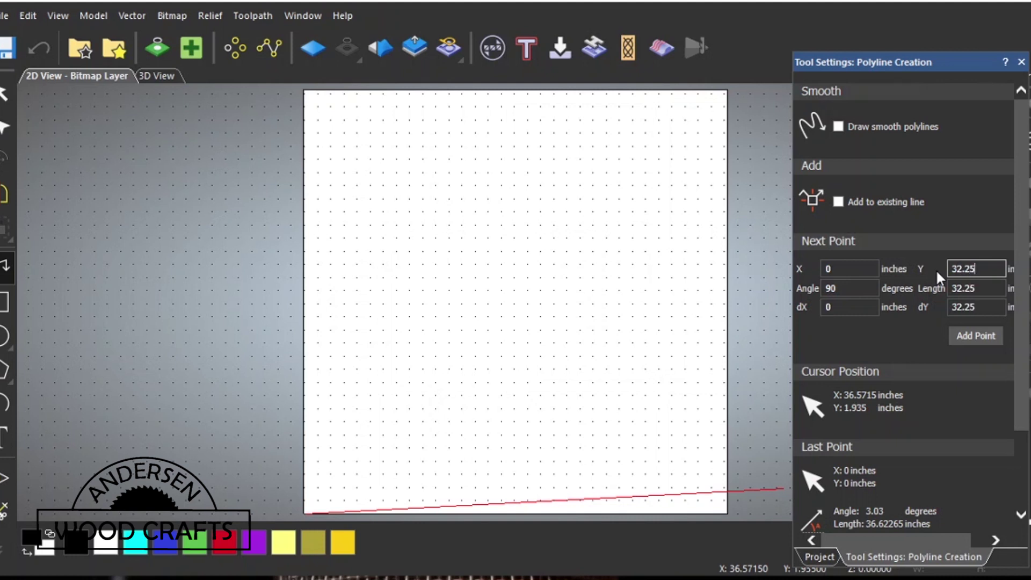
left_click(981, 334)
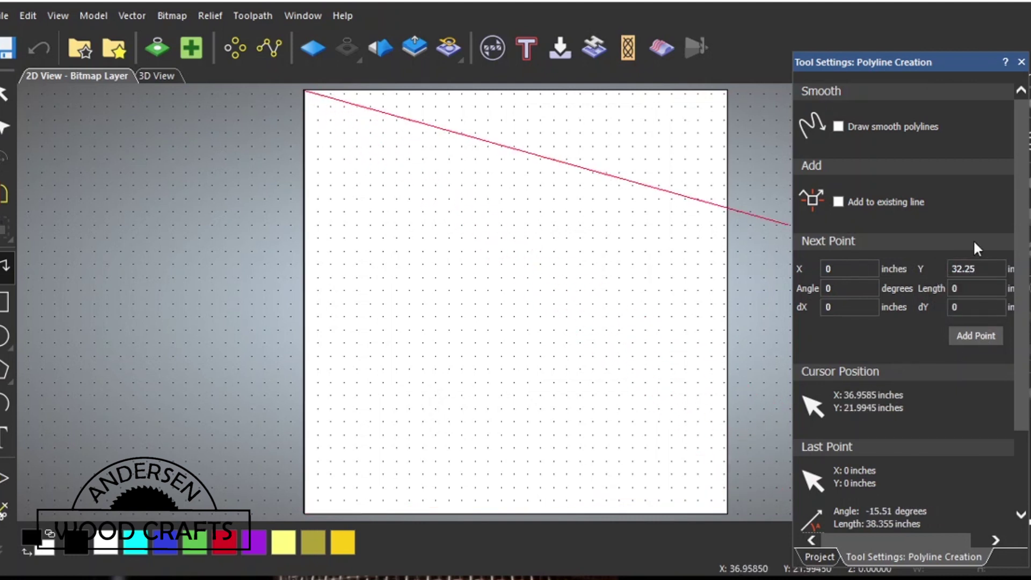
double_click(841, 270)
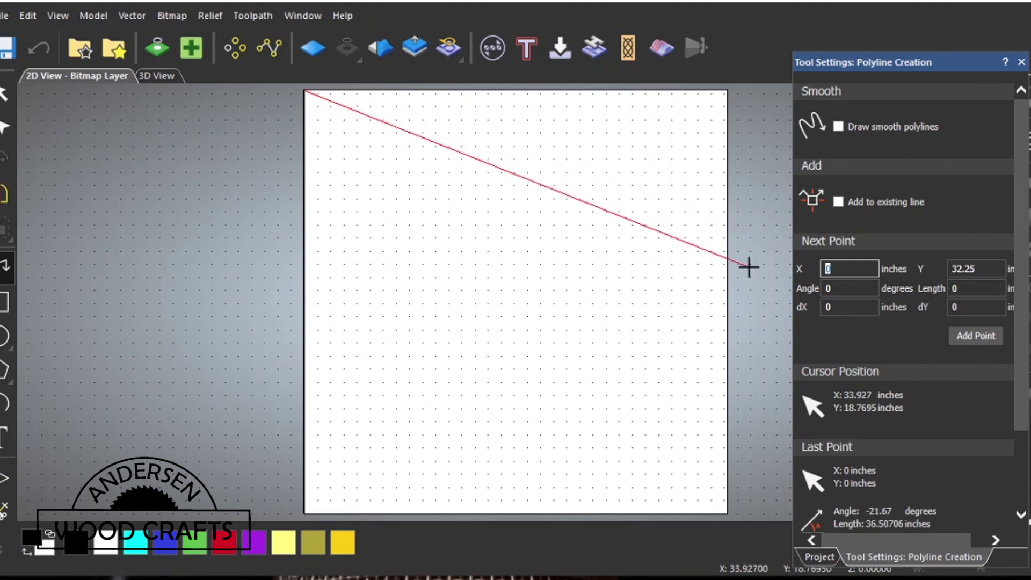
type("32.25")
left_click(975, 338)
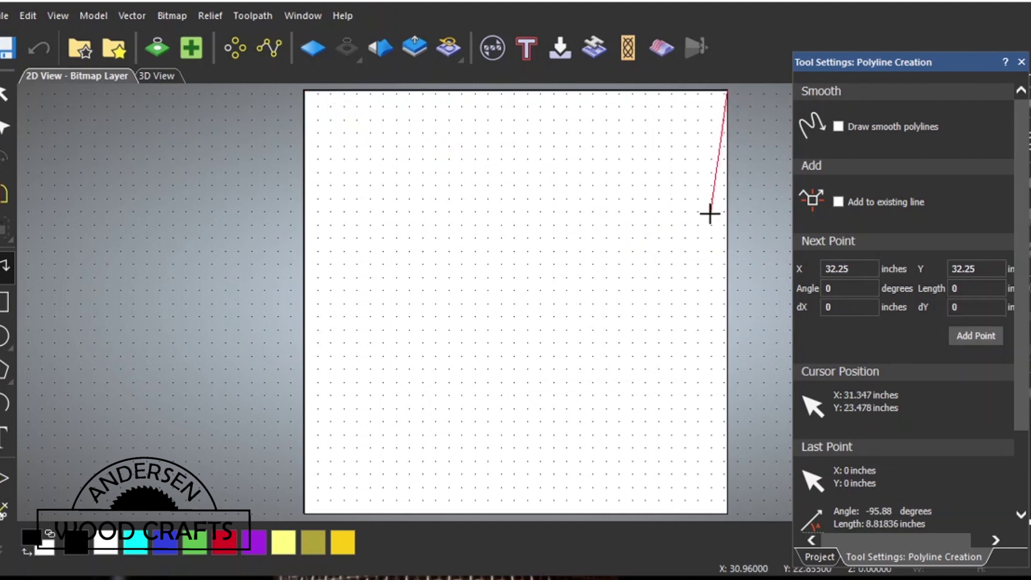
Add the (32.25,0) corner, close the rectangle back at (0,0), and reshow the Project panel
double_click(964, 268)
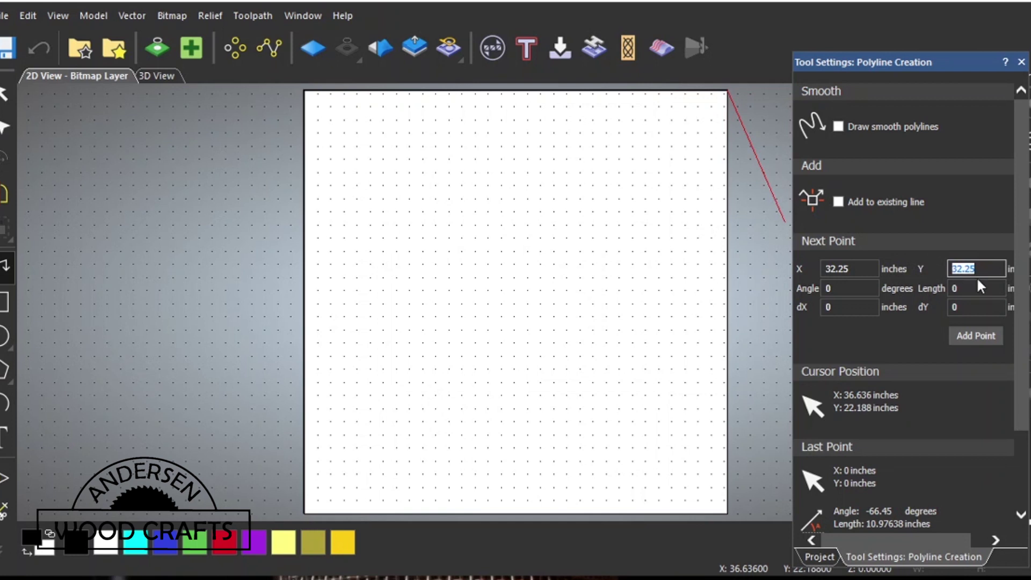
type("0")
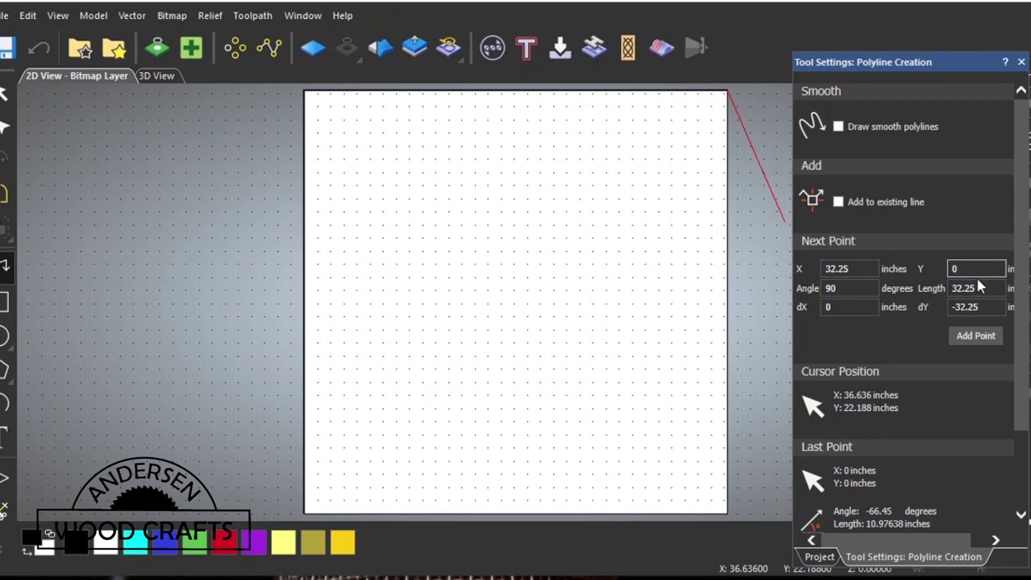
left_click(976, 338)
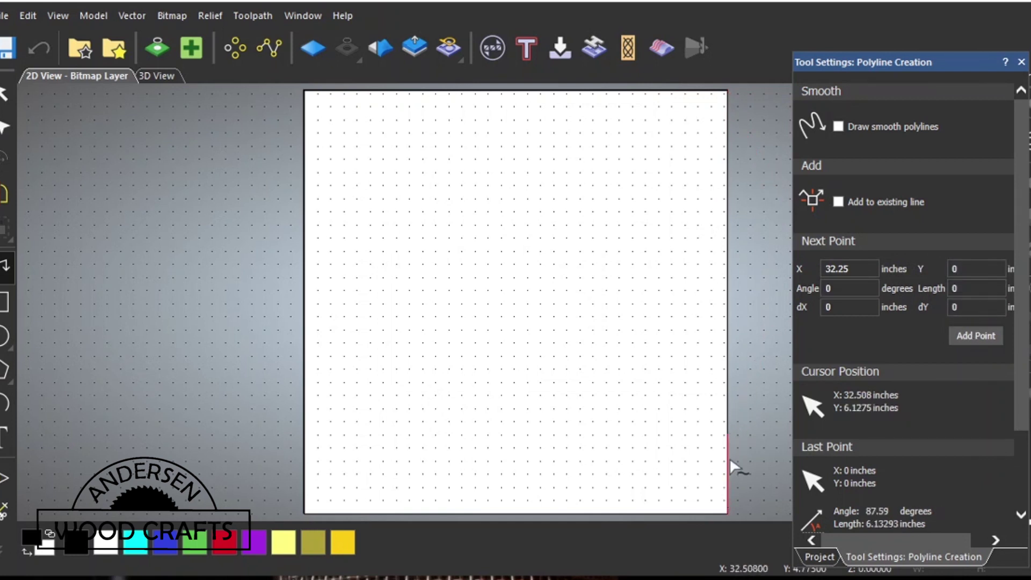
double_click(840, 268)
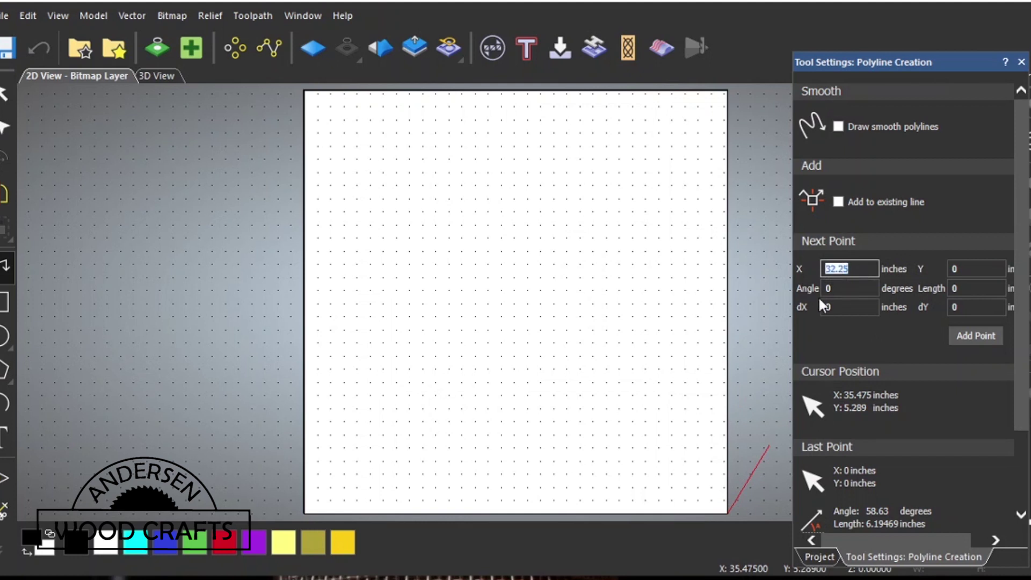
type("0")
left_click(977, 337)
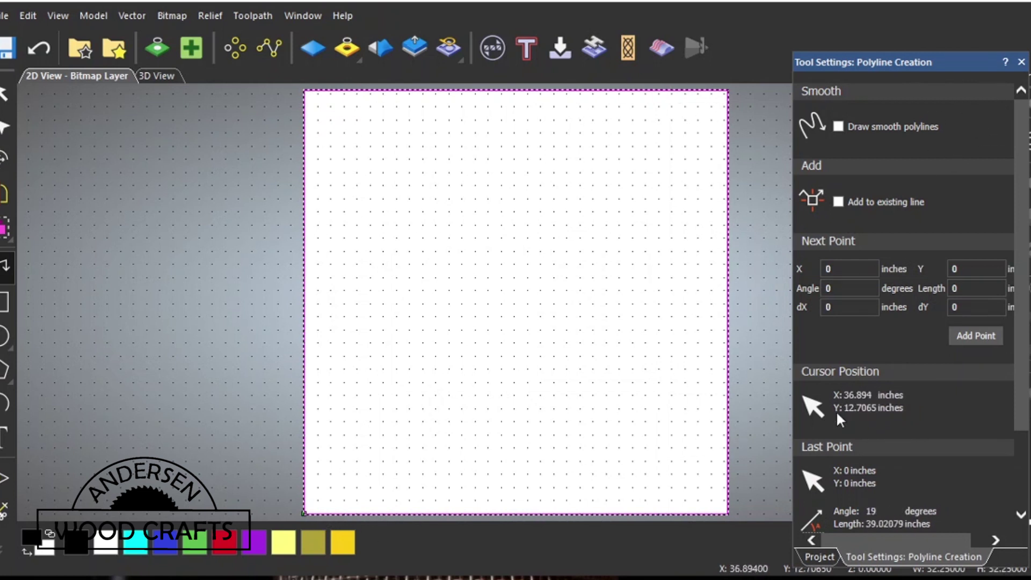
left_click(819, 557)
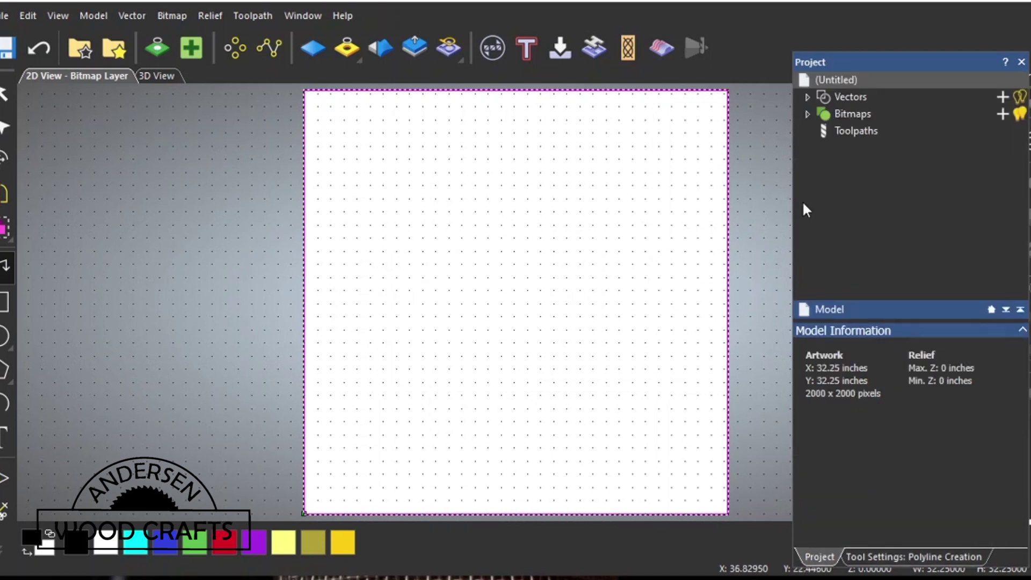
left_click(858, 132)
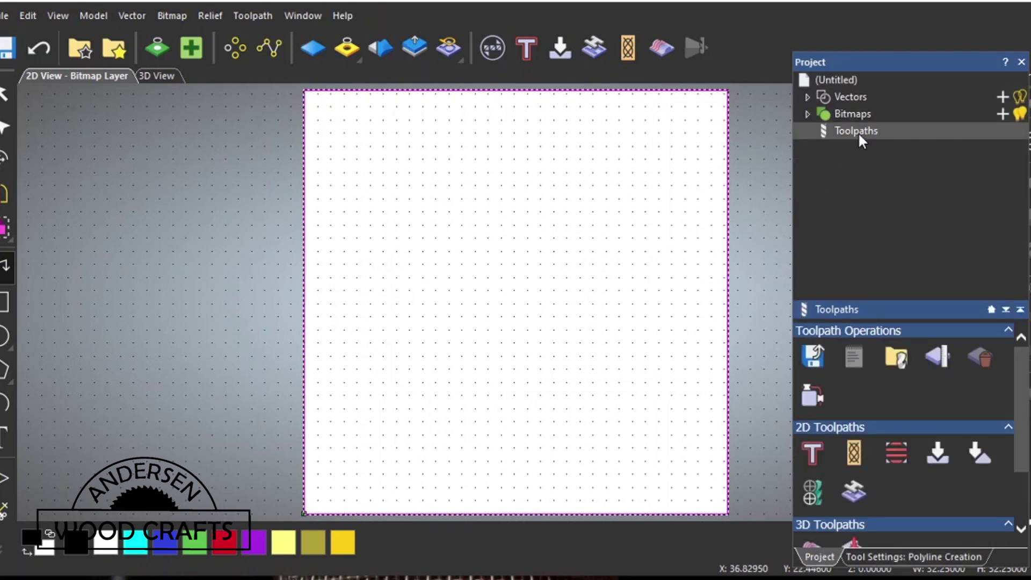
left_click(4, 96)
left_click(252, 210)
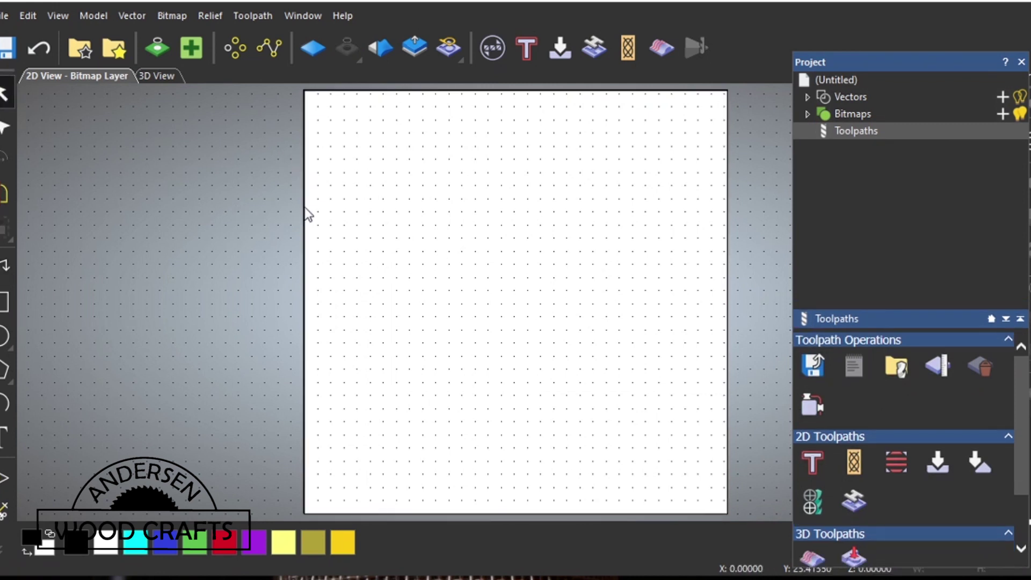
left_click(305, 213)
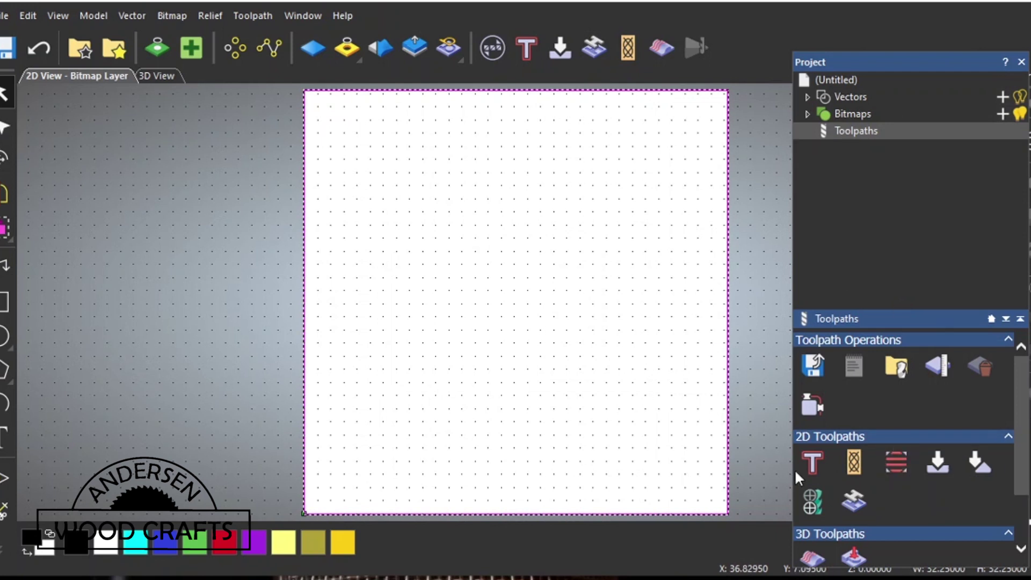
left_click(898, 465)
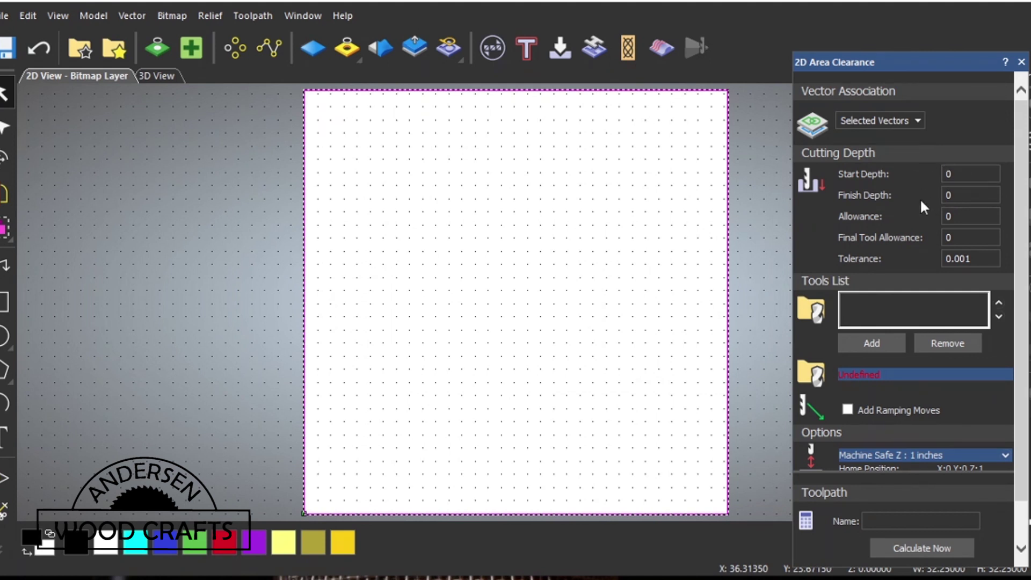
Set finish depth to 0.1 and add the 1-inch Spoilboard Flattening end mill from the Tool Database
left_click(957, 195)
type(".1")
left_click(871, 348)
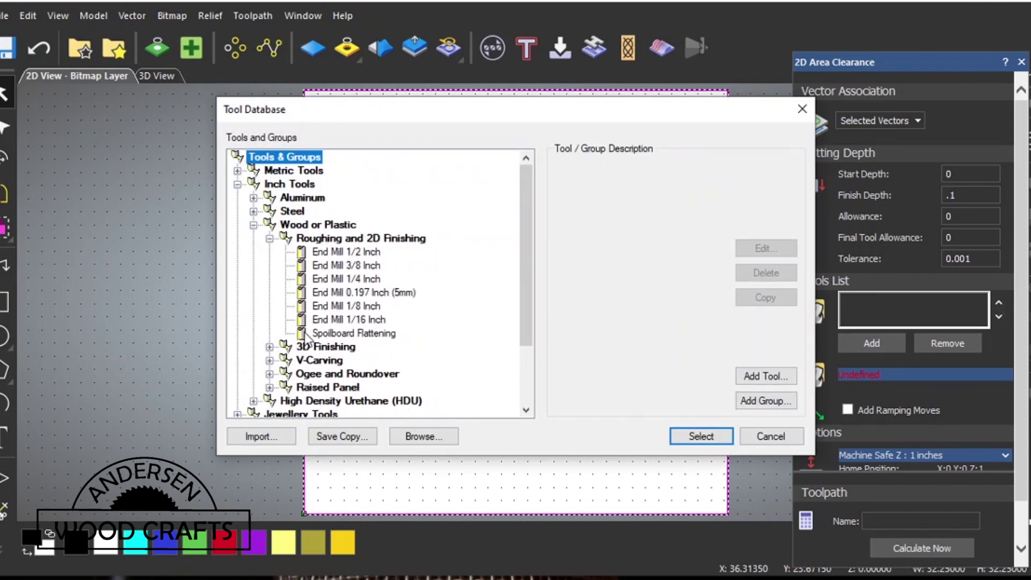
left_click(326, 334)
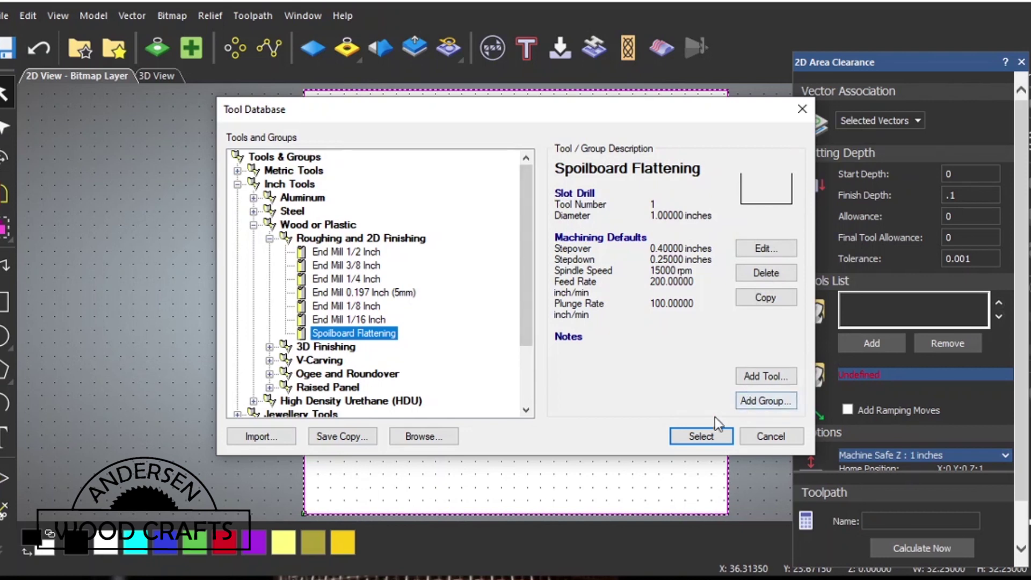
left_click(701, 436)
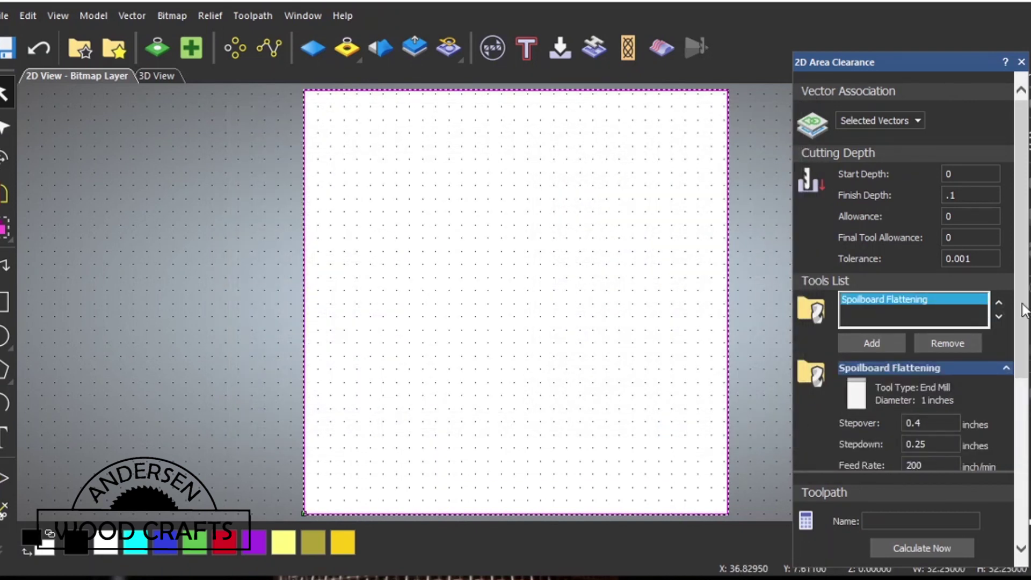
scroll(1025, 311, "down", 2)
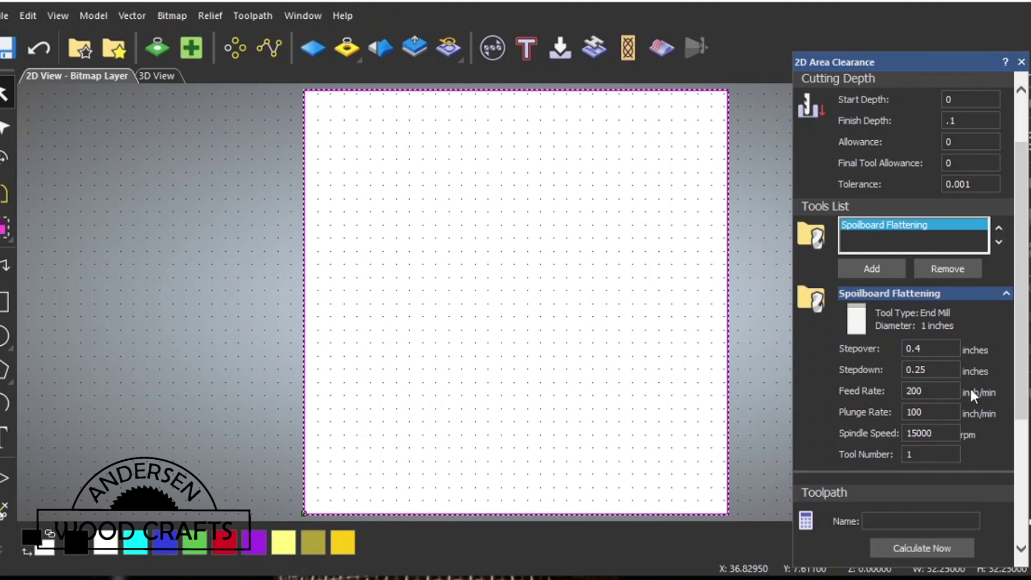
scroll(983, 384, "down", 3)
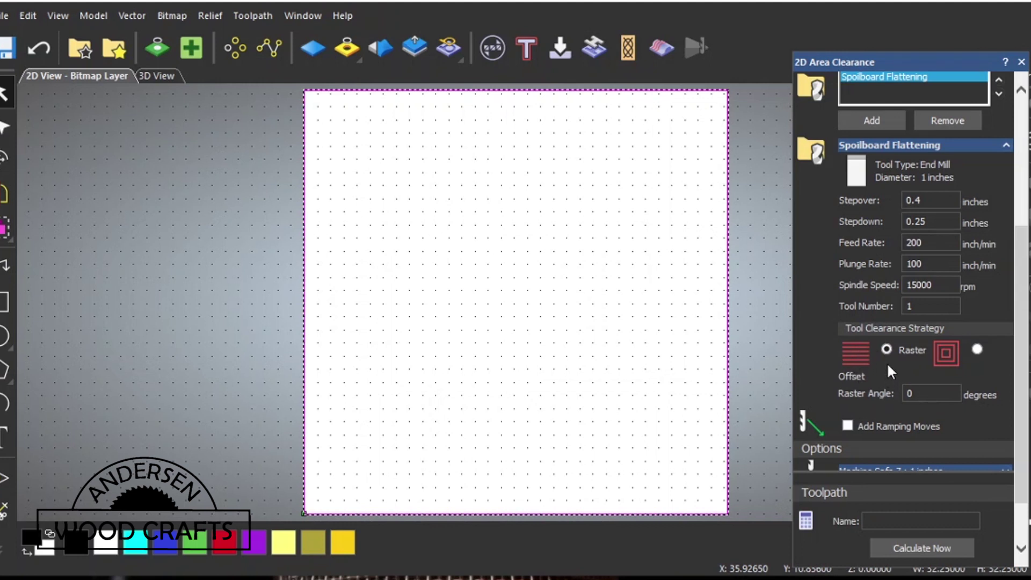
scroll(887, 364, "down", 1)
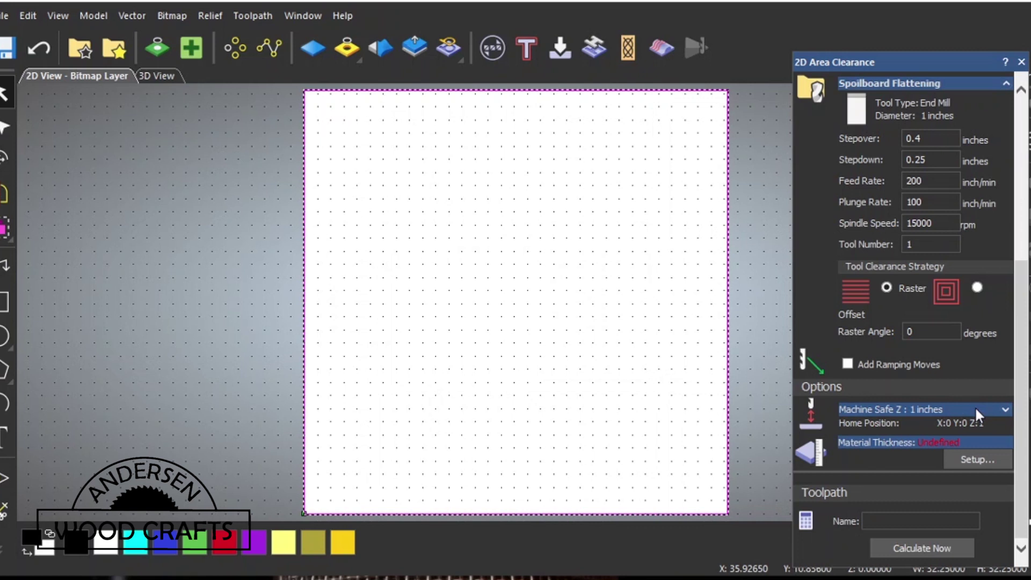
left_click(1005, 409)
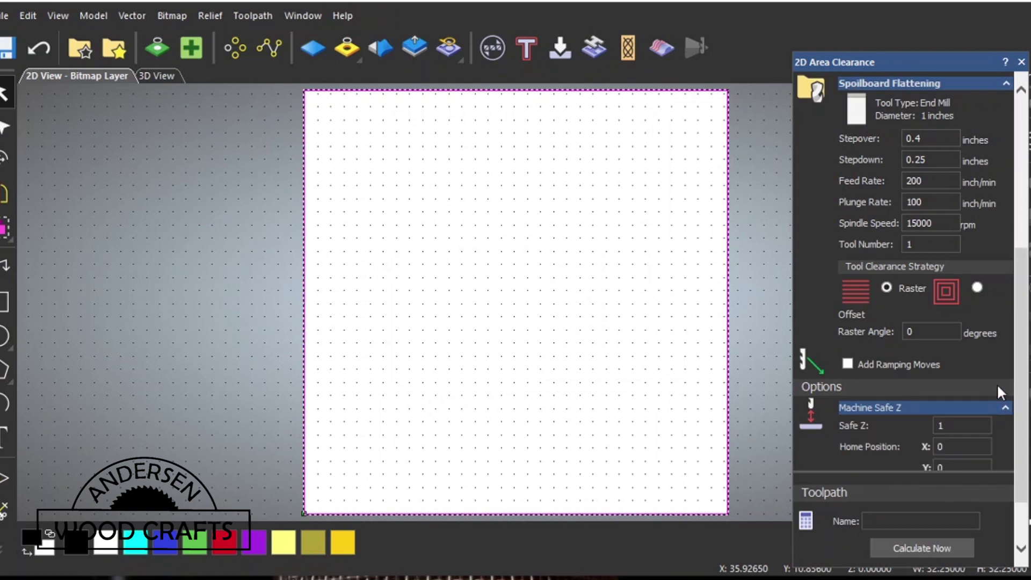
scroll(997, 383, "down", 1)
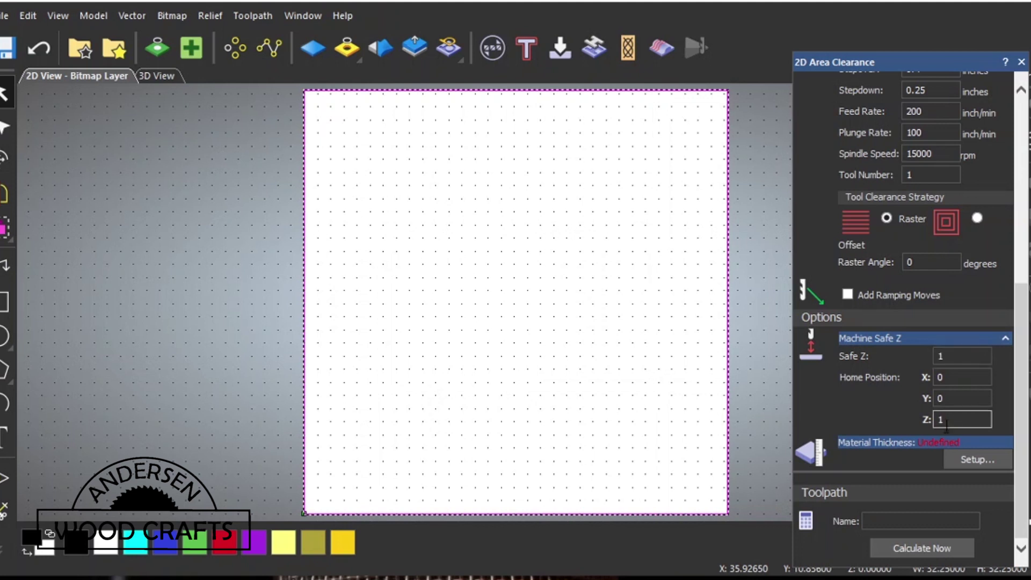
left_click(1001, 342)
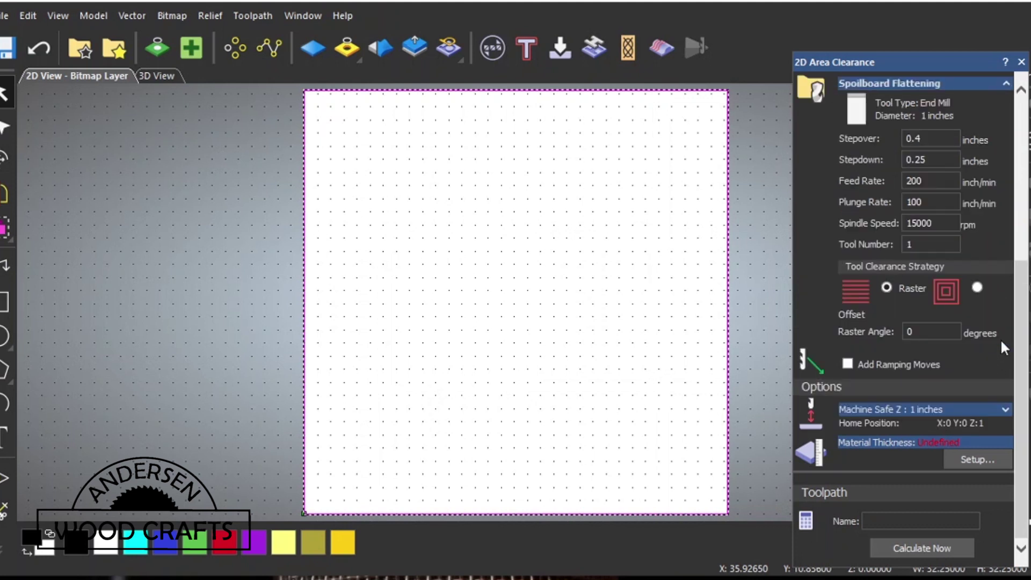
left_click(978, 460)
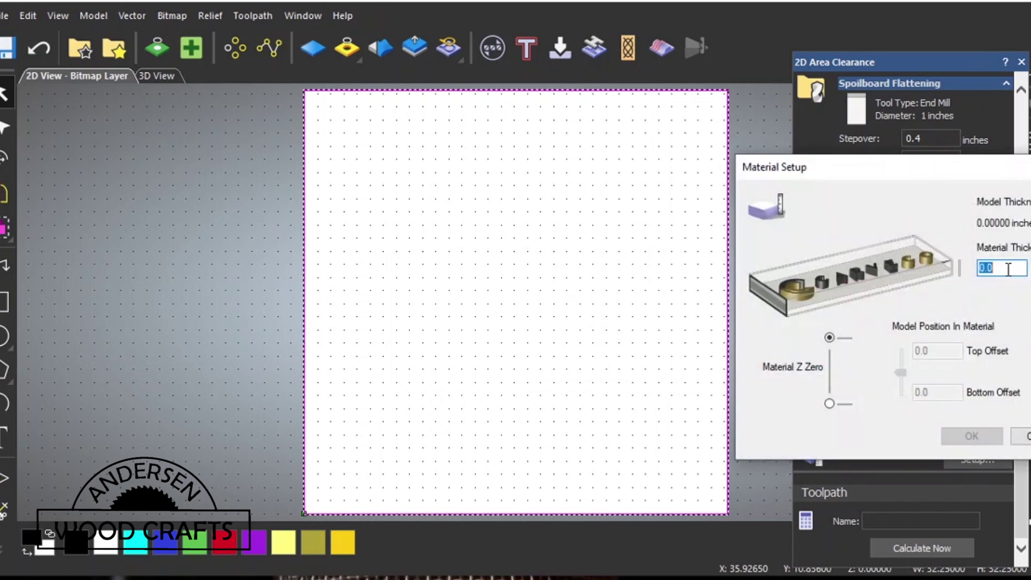
Change the material thickness from 0.0 to .75 inches in Material Setup
left_click(1009, 269)
key("BackSpace")
key("BackSpace")
key("BackSpace")
type(".75")
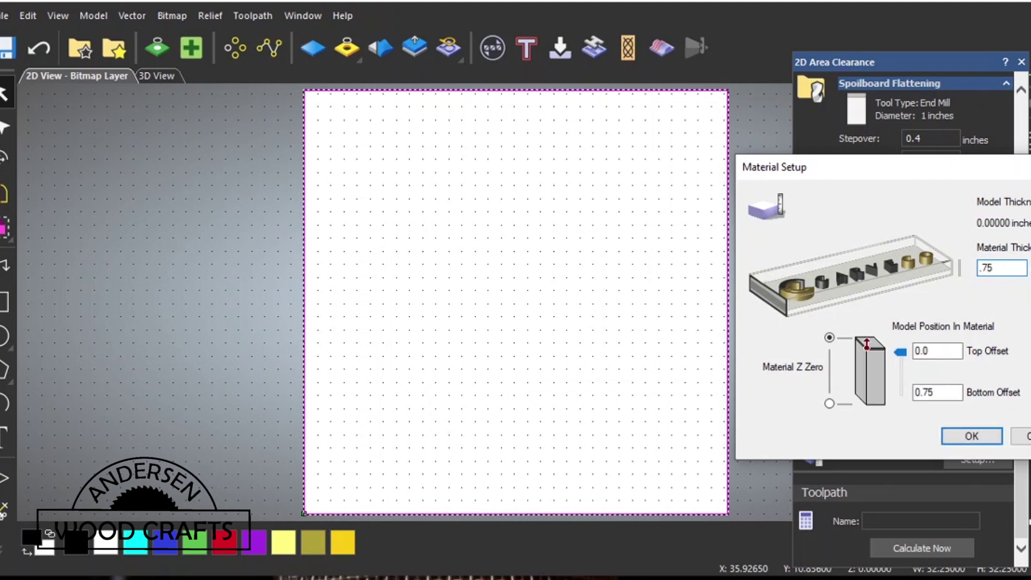
Accept the 0.75-inch material and calculate the Area Clear raster toolpath over the whole board
left_click(970, 437)
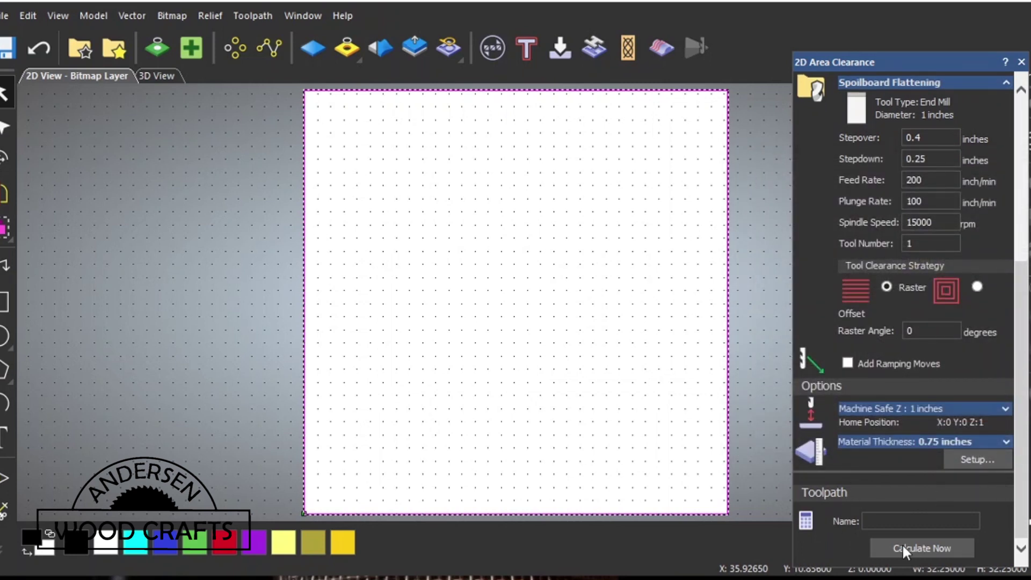
left_click(895, 525)
left_click(907, 547)
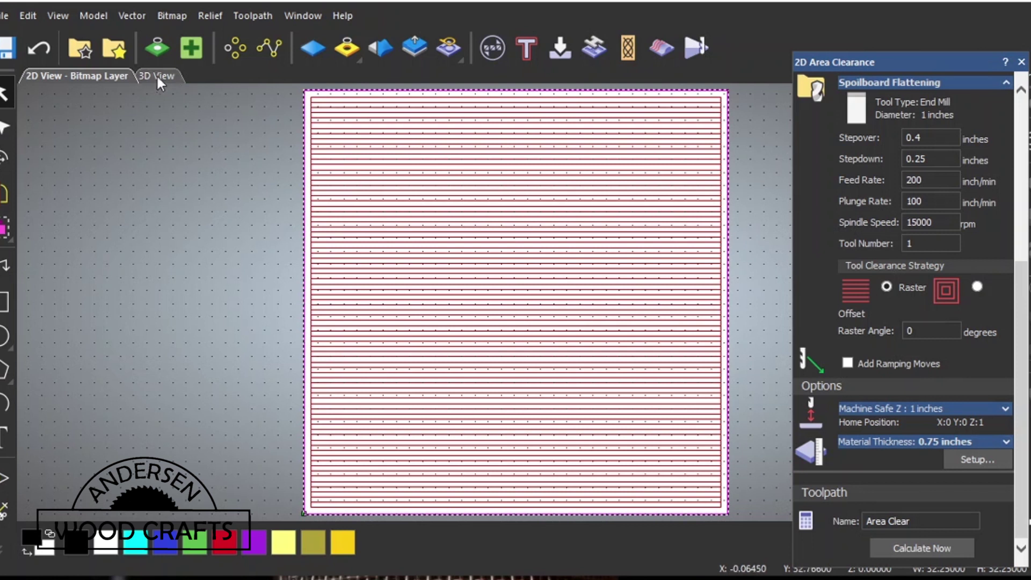
left_click(6, 49)
Use Save As to store the model as 'Flatten' in the Spoilboard folder
left_click(4, 18)
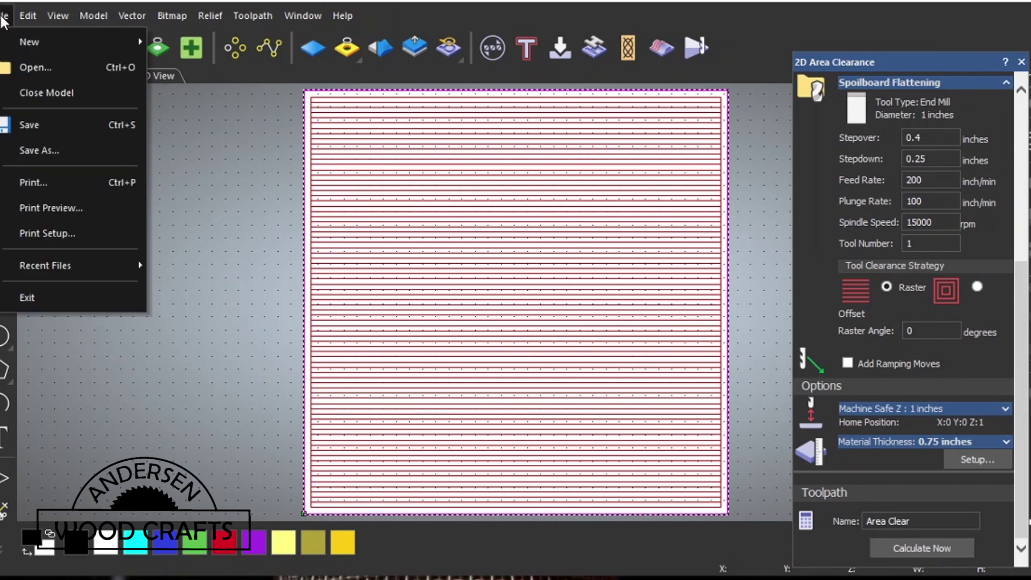
left_click(48, 150)
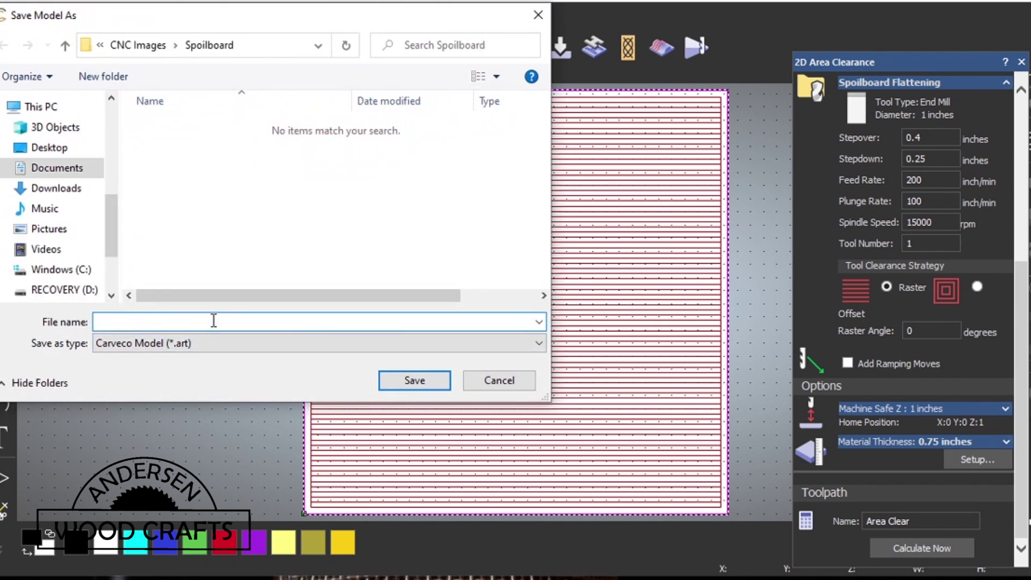
type("Flatten")
left_click(420, 379)
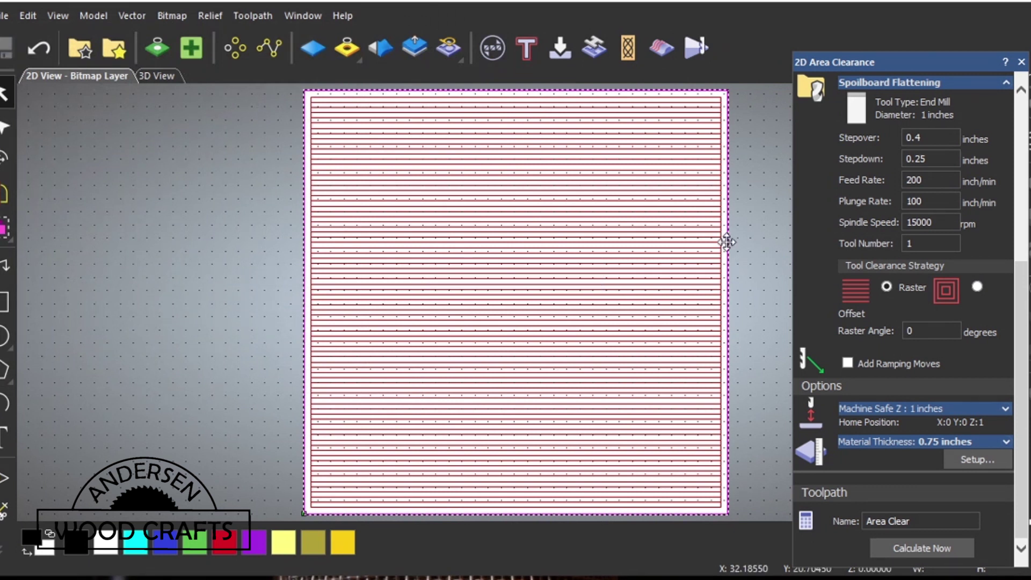
Close the 2D Area Clearance panel and open Save Toolpaths from the project's Toolpaths entry
left_click(1022, 62)
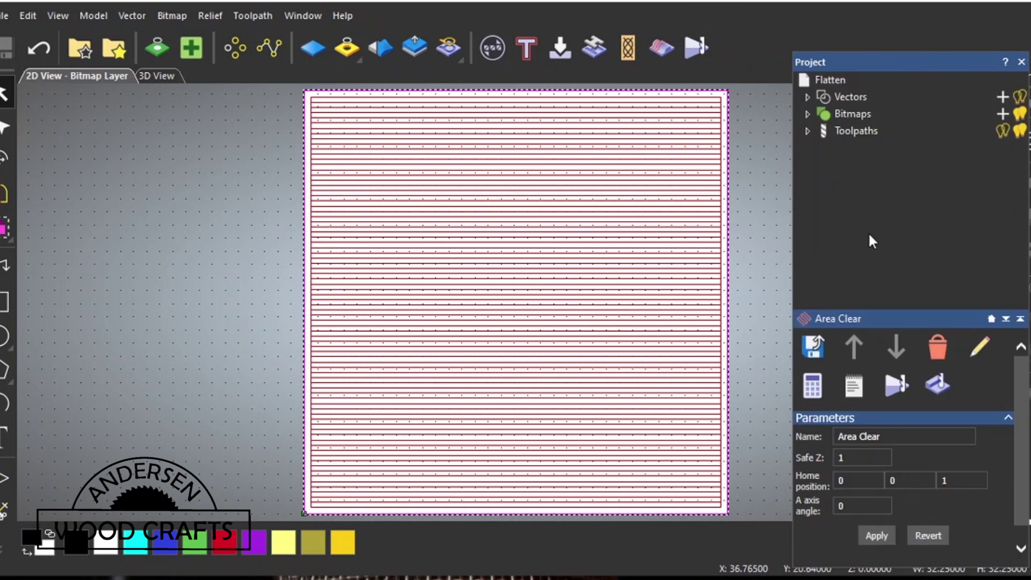
left_click(848, 131)
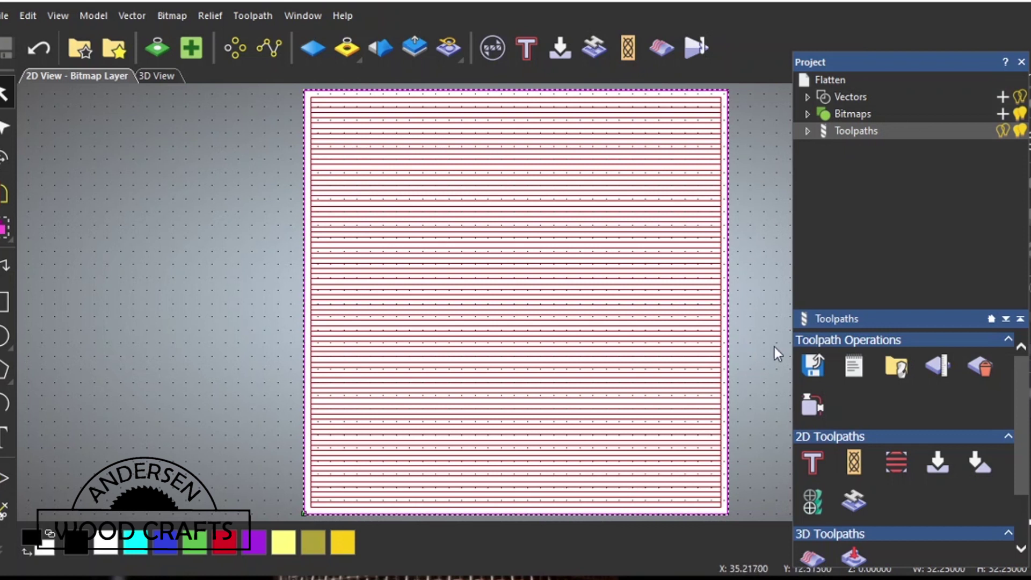
left_click(815, 365)
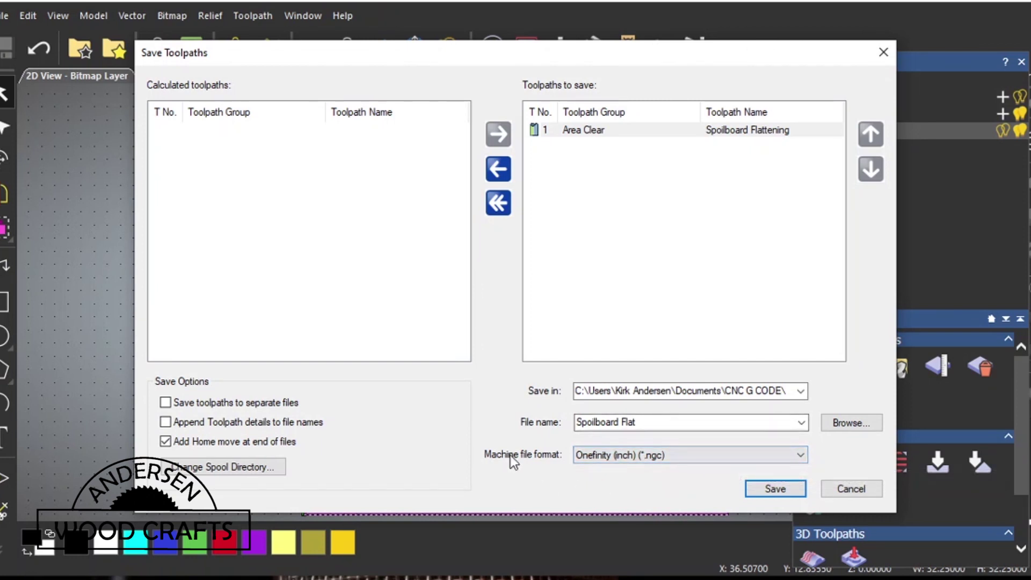
left_click(800, 455)
Keep the Onefinity (inch) (*.ngc) format and save the toolpath file as Spoilboard Flat
scroll(799, 312, "up", 10)
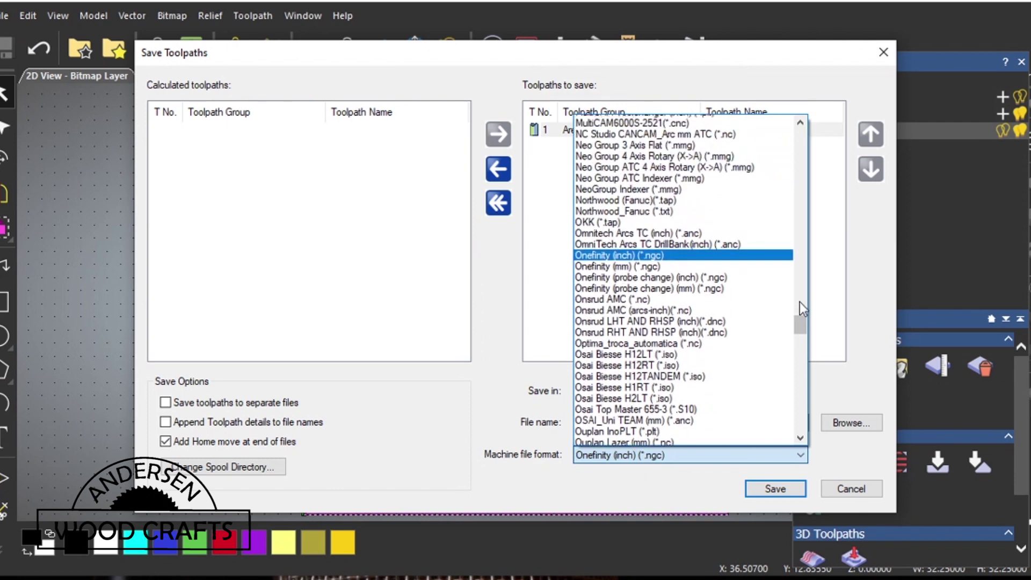
scroll(800, 306, "down", 20)
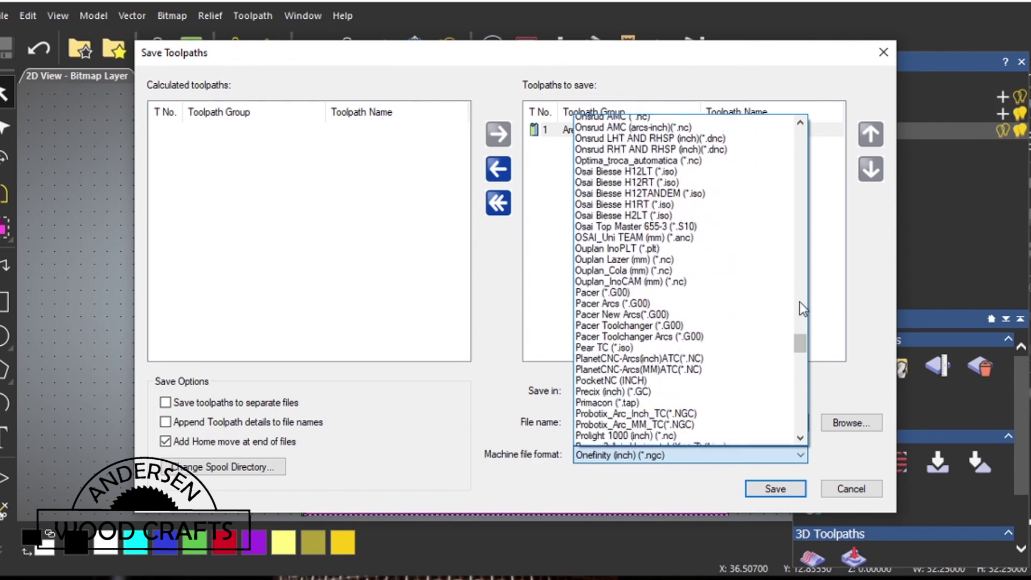
left_click_drag(800, 358, 793, 431)
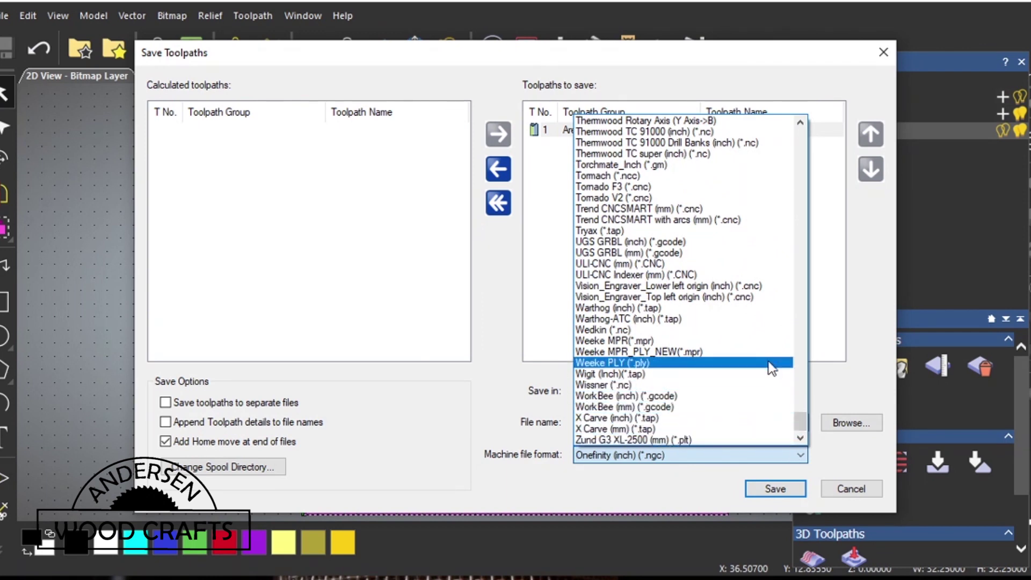
scroll(768, 356, "up", 8)
scroll(773, 359, "up", 15)
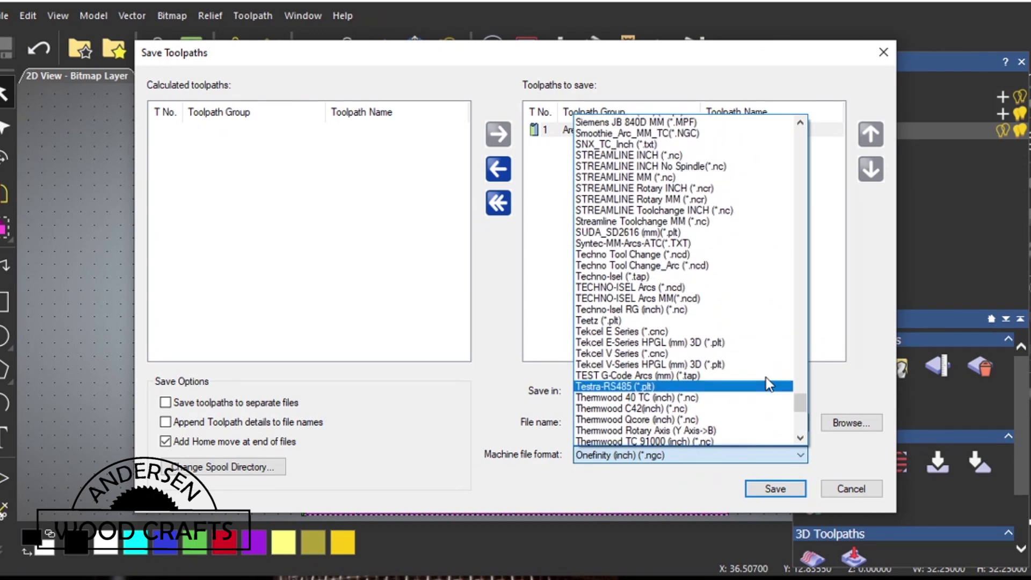
scroll(766, 377, "up", 15)
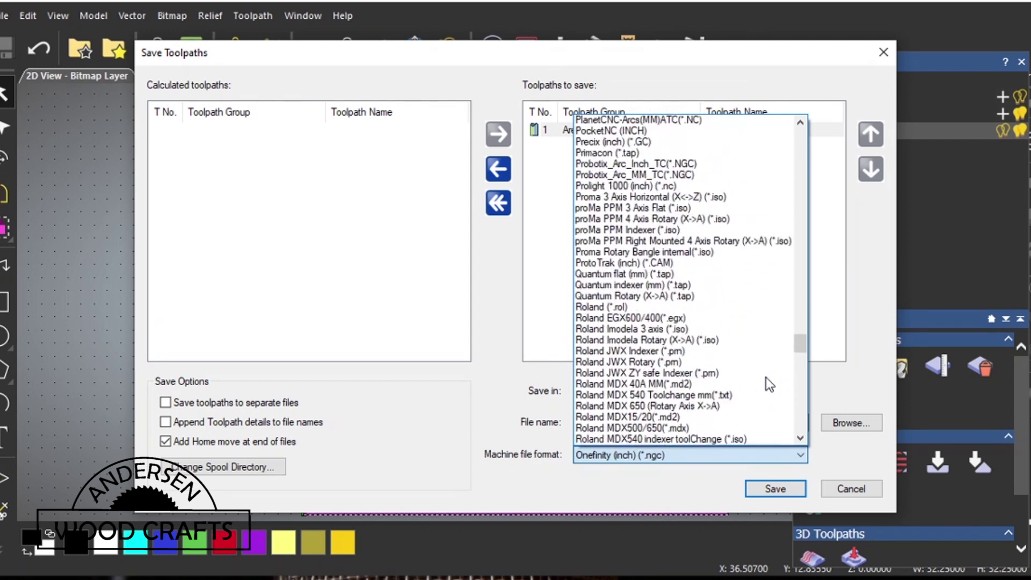
left_click(840, 454)
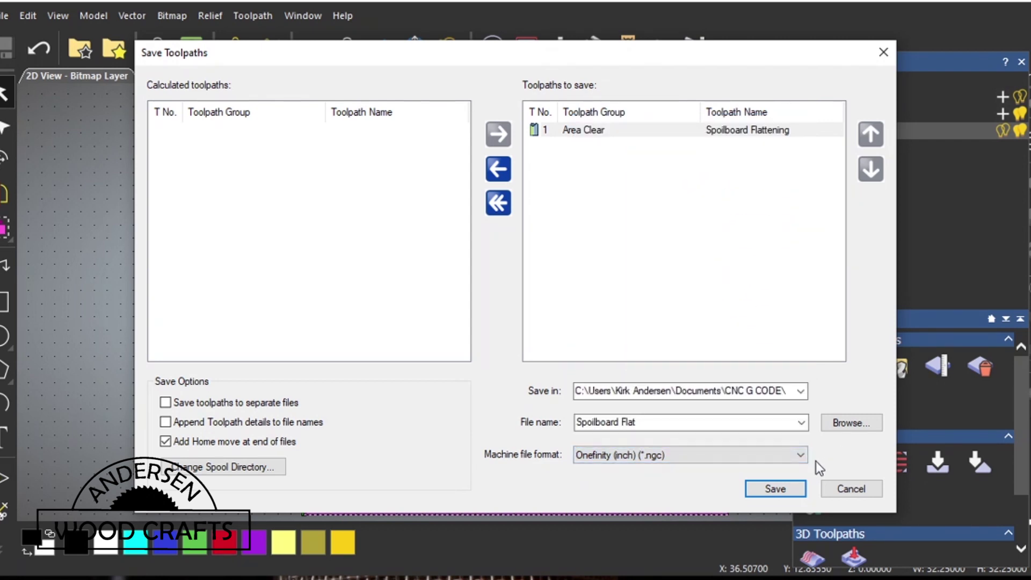
left_click(776, 489)
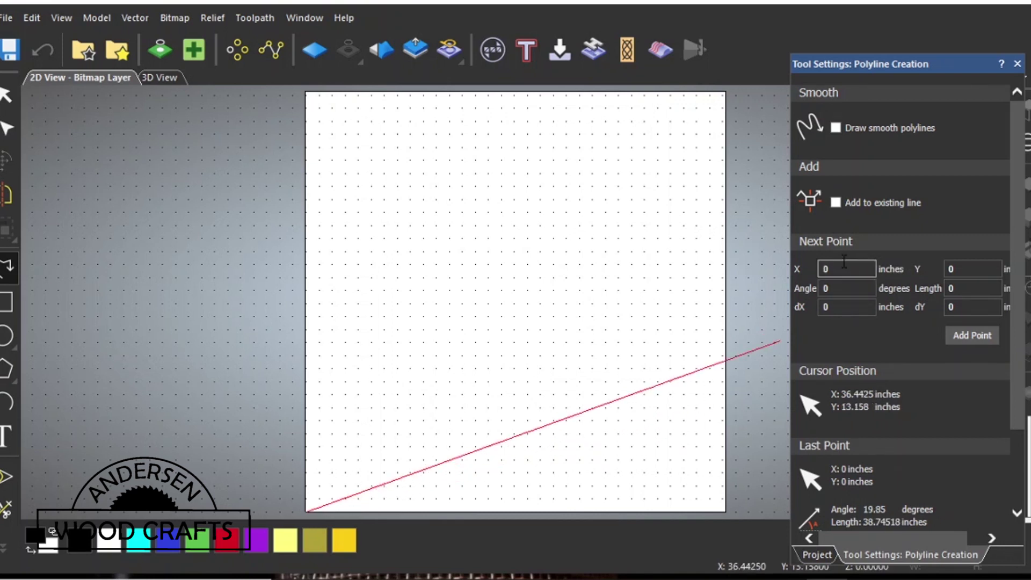
Add zig-zag polyline points at (32,0), (32,2), (0,2) and (0,4)
left_click_drag(840, 274, 802, 274)
type("32")
left_click(977, 335)
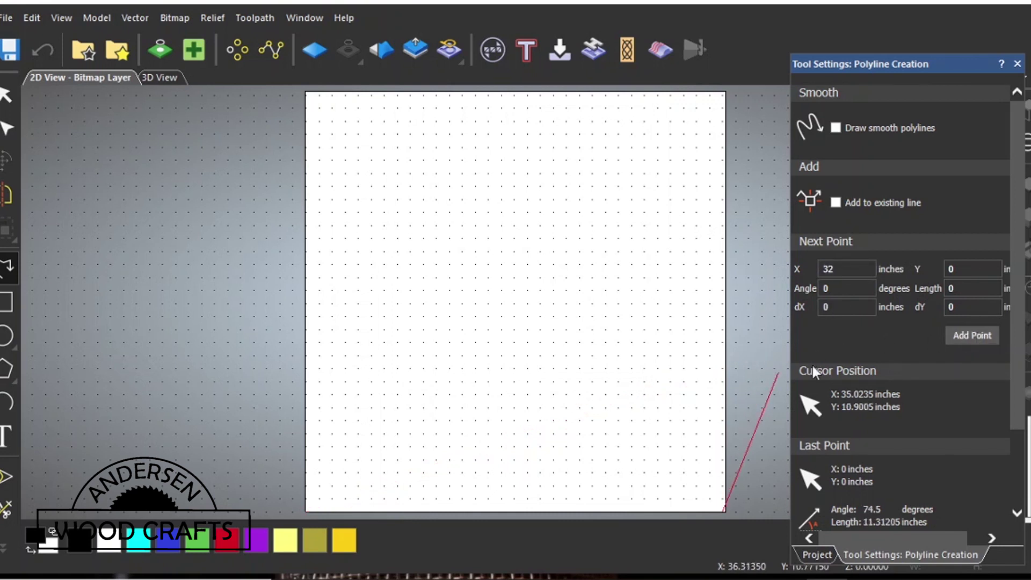
double_click(955, 268)
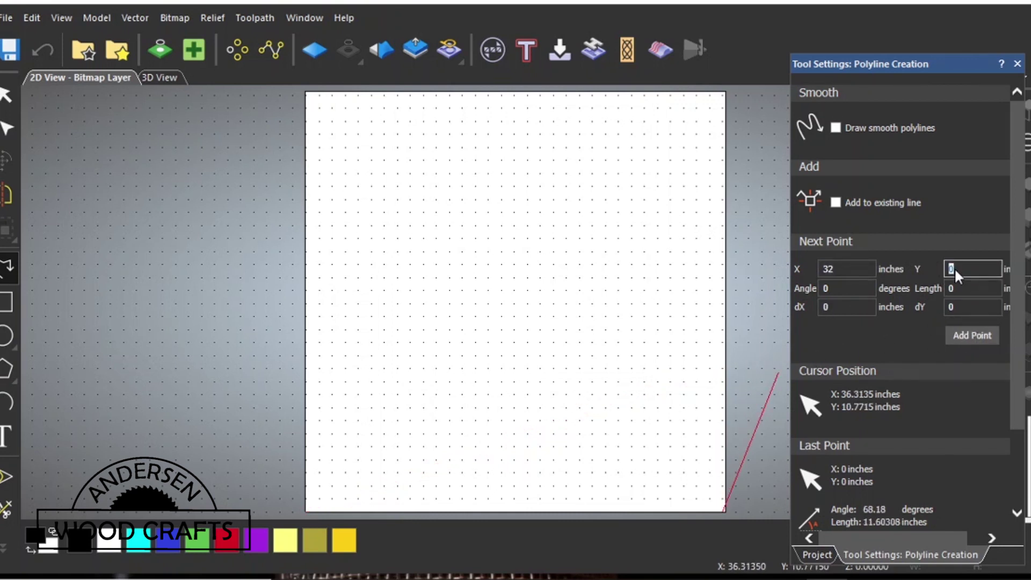
type("2")
left_click(978, 336)
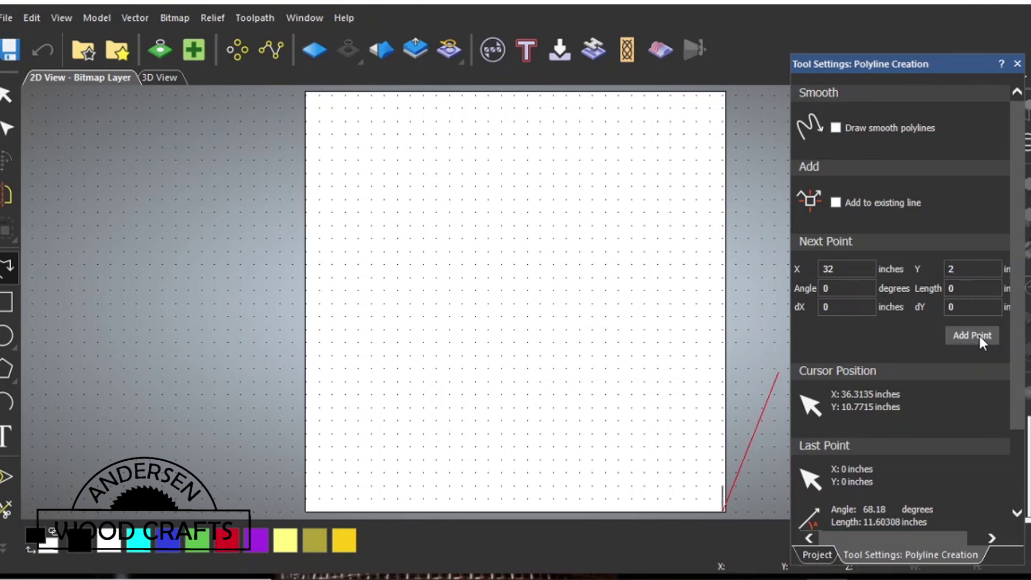
left_click_drag(849, 268, 812, 268)
type("0")
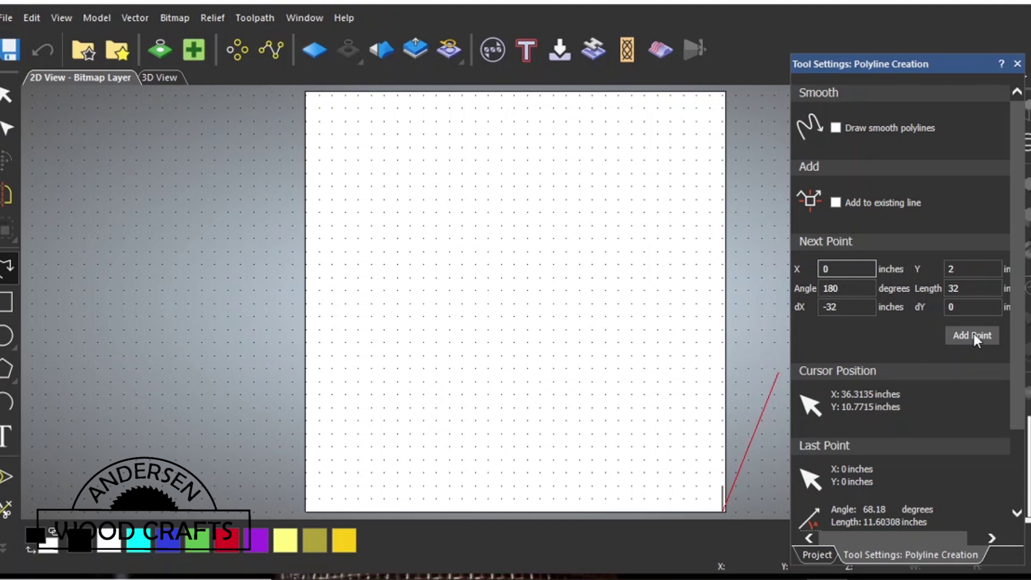
left_click(974, 335)
double_click(953, 270)
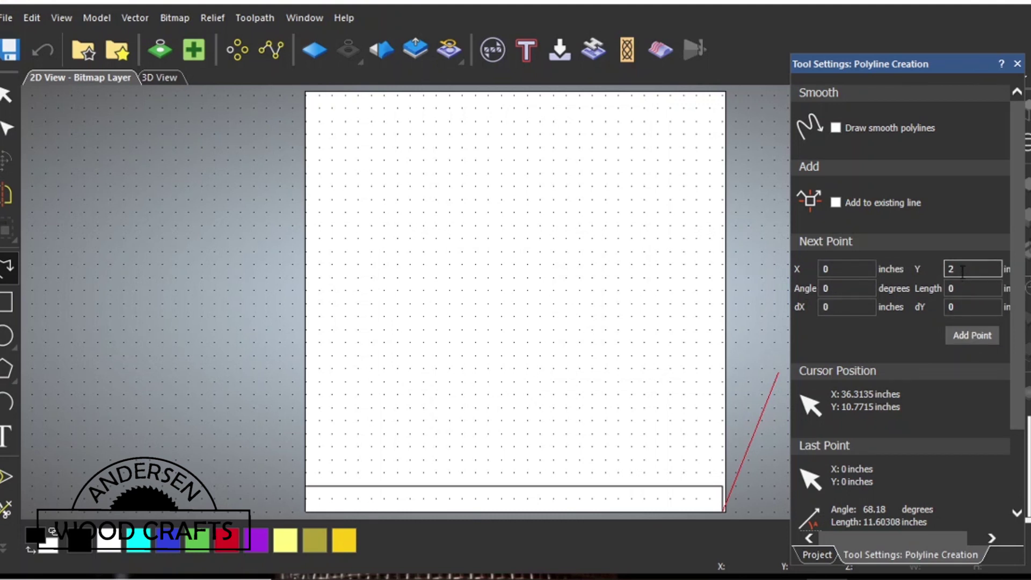
type("2")
left_click(977, 337)
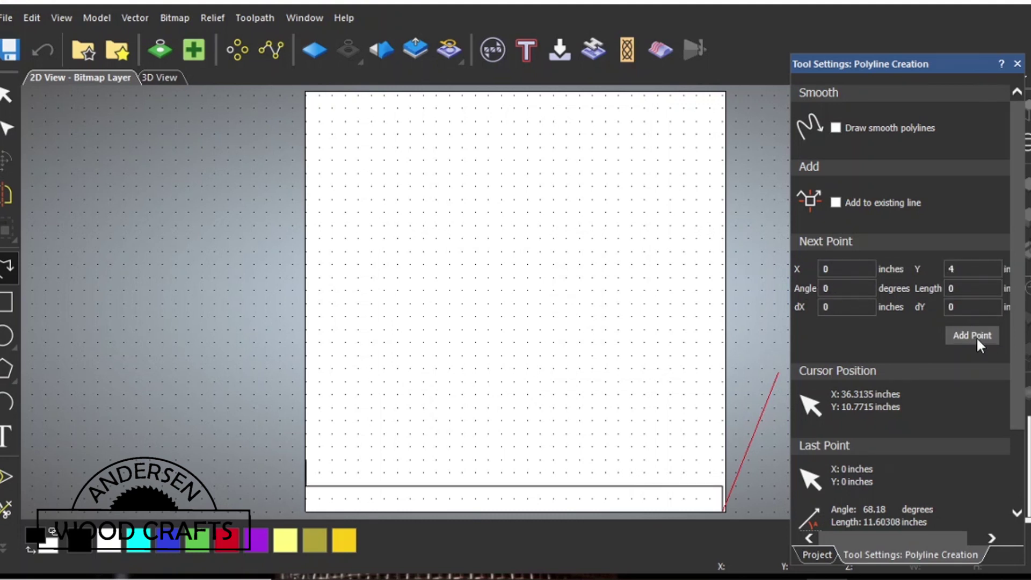
Continue the zig-zag with points at (32,4), (32,6) and (0,6)
double_click(827, 269)
type("32")
left_click(972, 337)
double_click(955, 270)
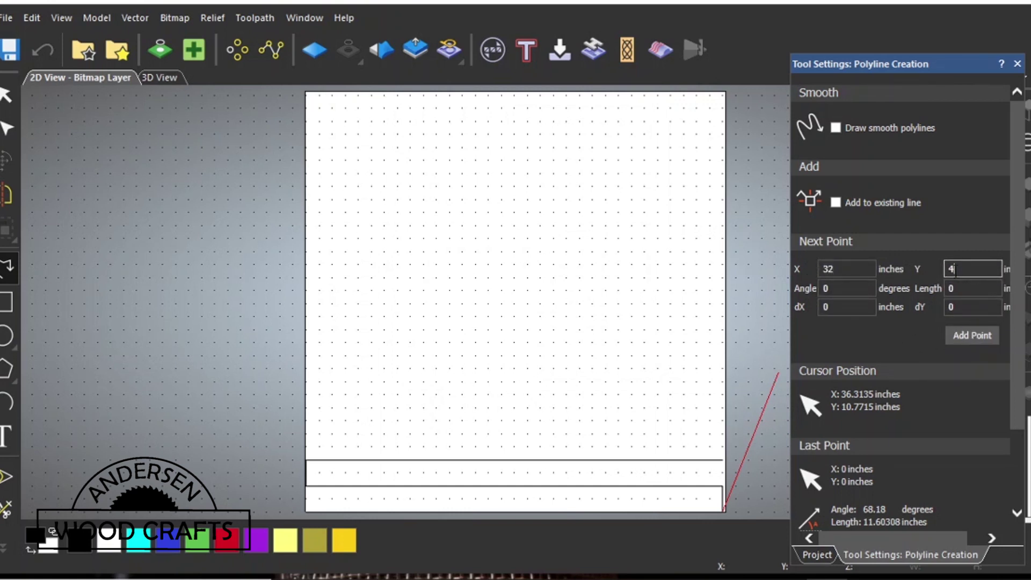
type("6")
left_click(971, 335)
left_click(946, 306)
double_click(828, 268)
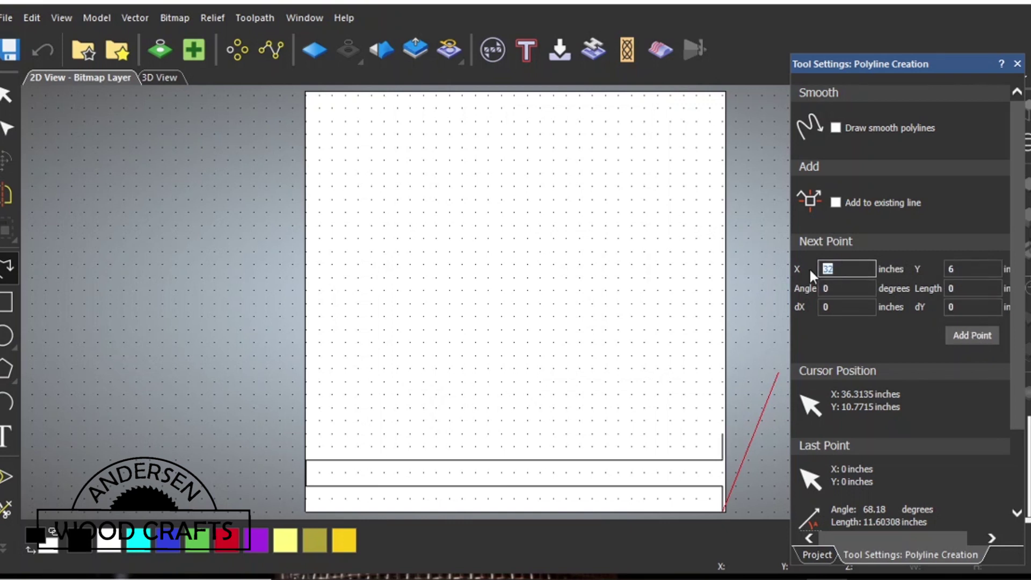
type("0")
left_click(975, 334)
left_click(967, 275)
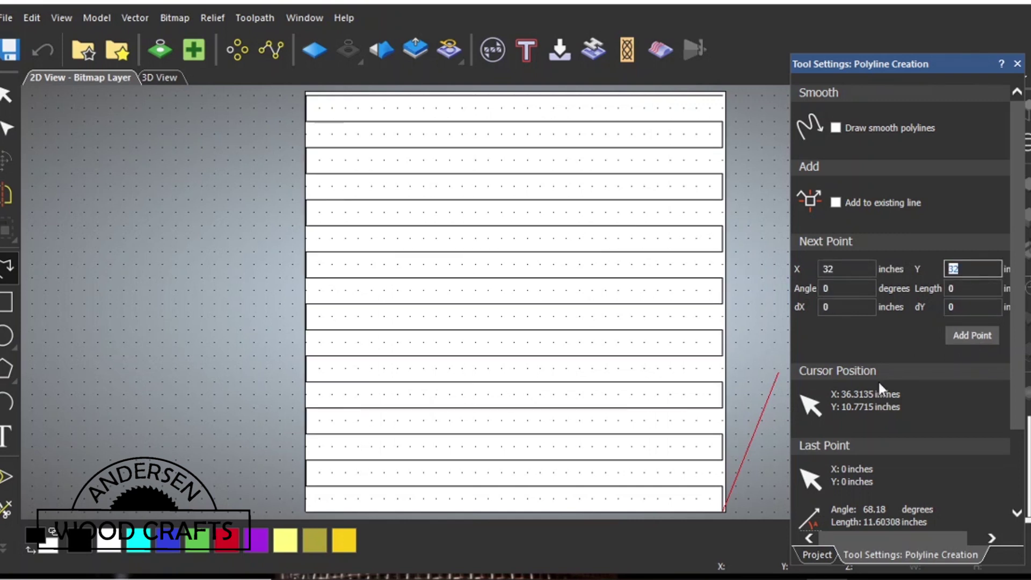
Add polyline points at X 32 Y 0, X 30 Y 0, and X 30 Y 32
type("0")
left_click(973, 333)
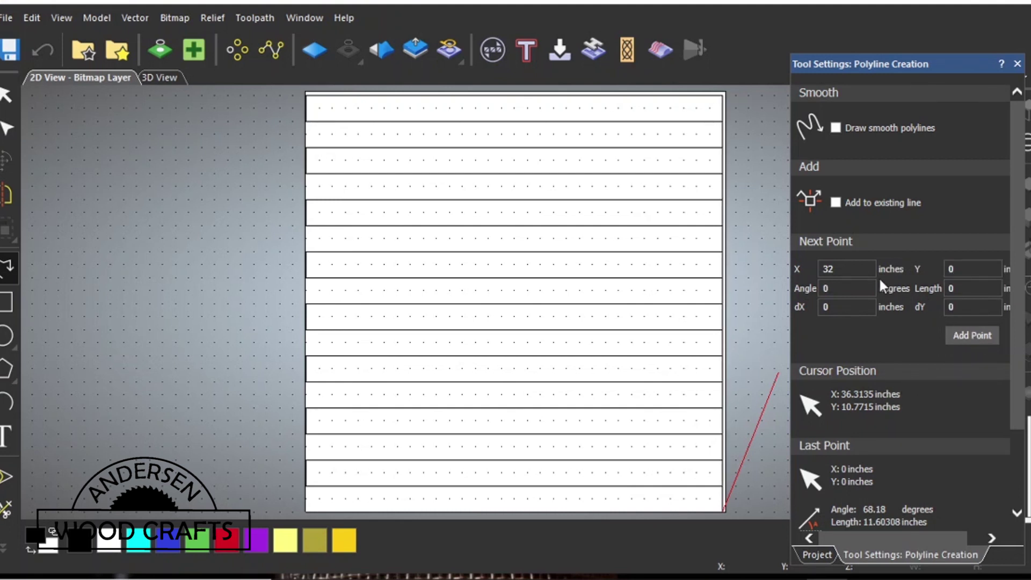
double_click(853, 268)
type("30")
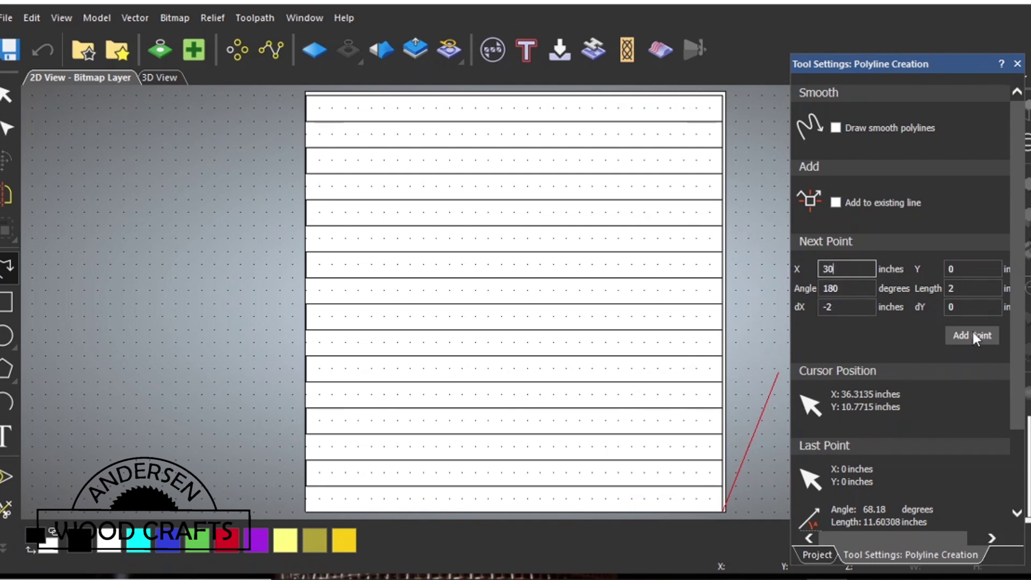
left_click(973, 334)
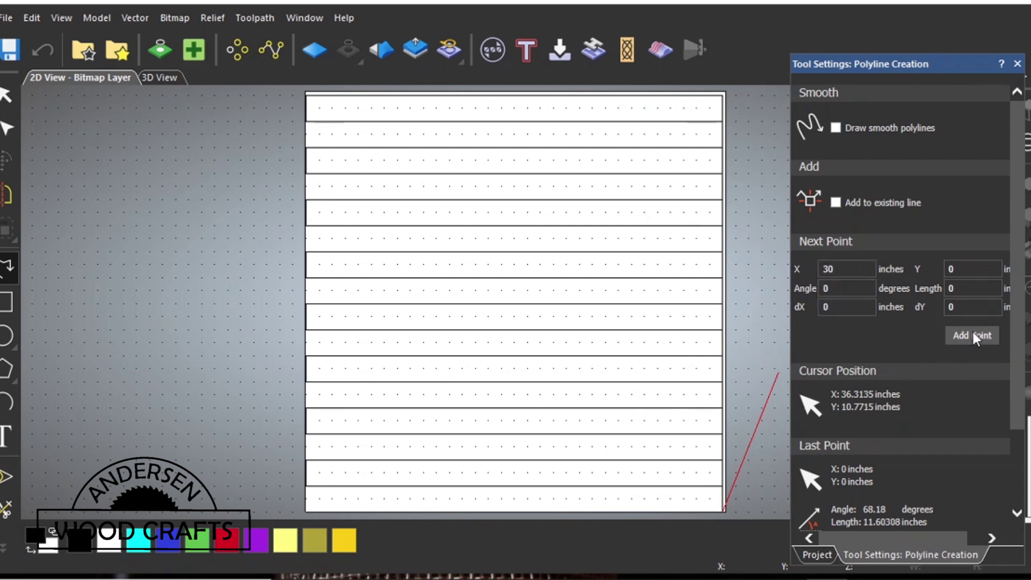
double_click(964, 272)
type("32")
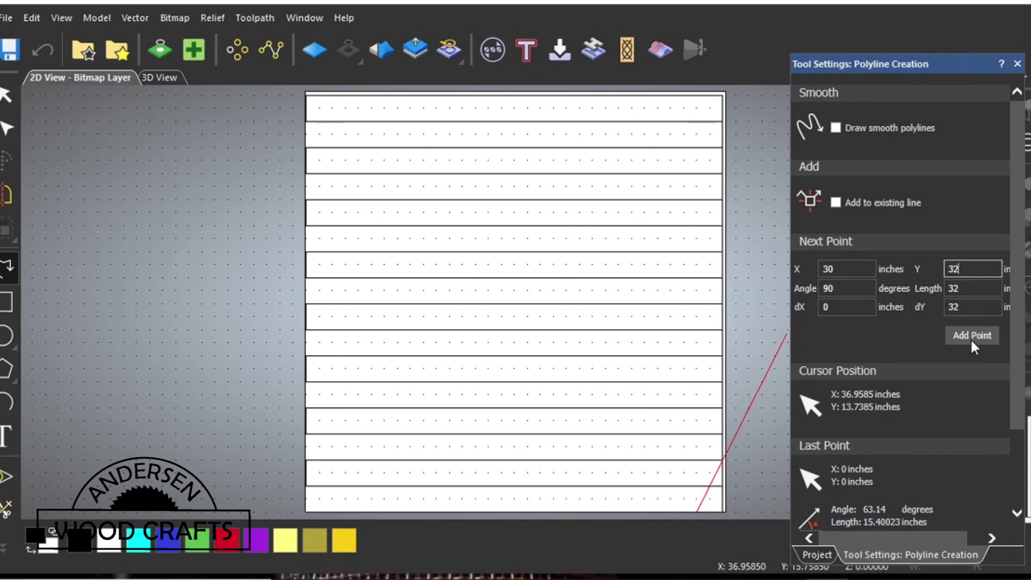
left_click(971, 336)
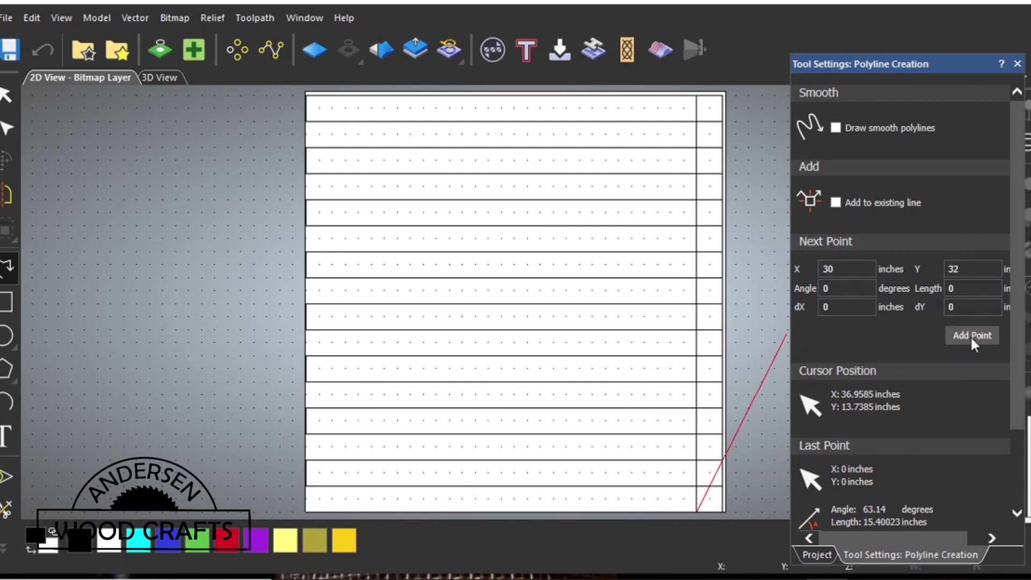
Add the next vertical run with points at X 28 Y 32 and X 28 Y 0
double_click(843, 266)
type("28")
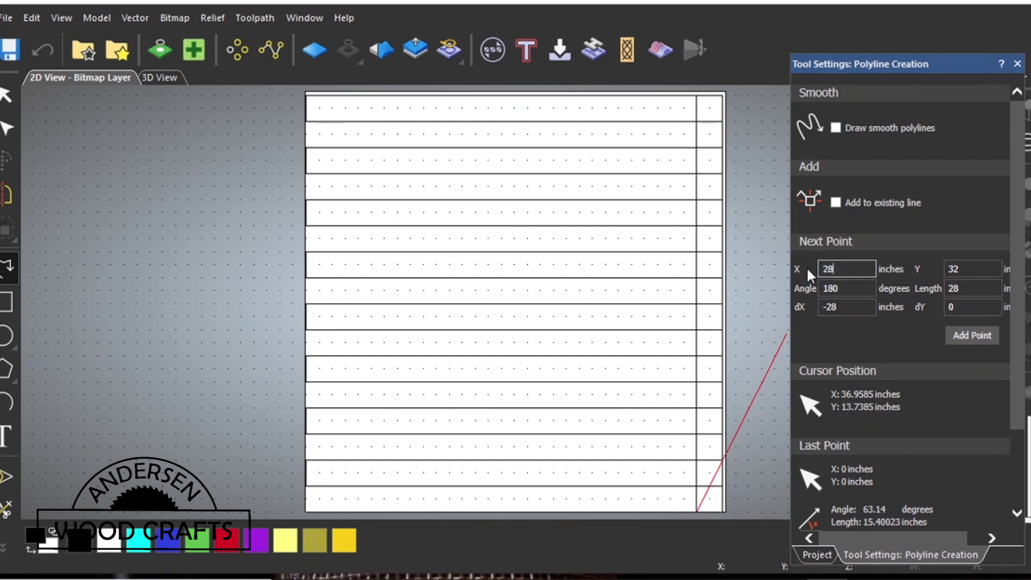
left_click(968, 333)
double_click(962, 269)
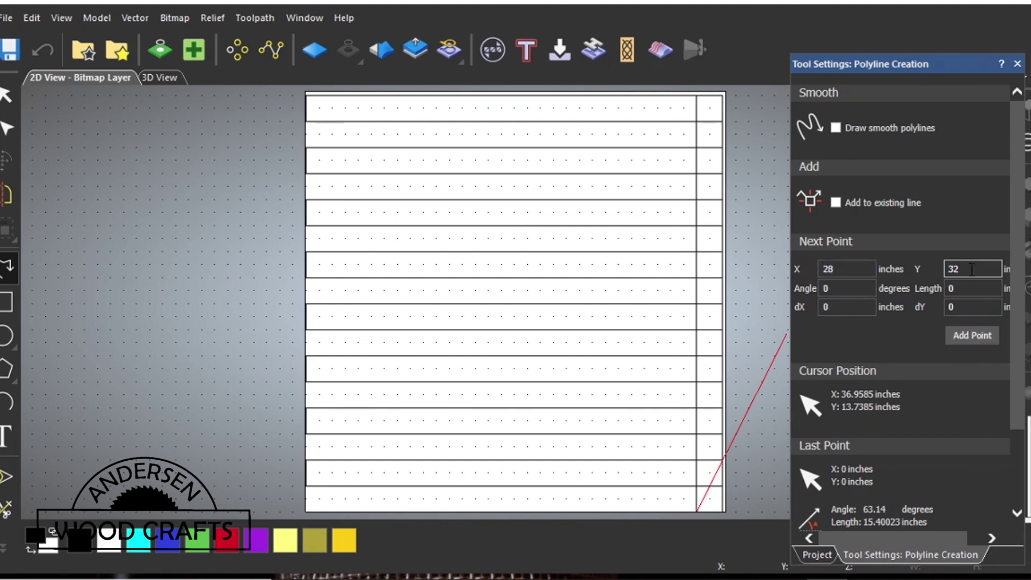
type("0")
left_click(966, 334)
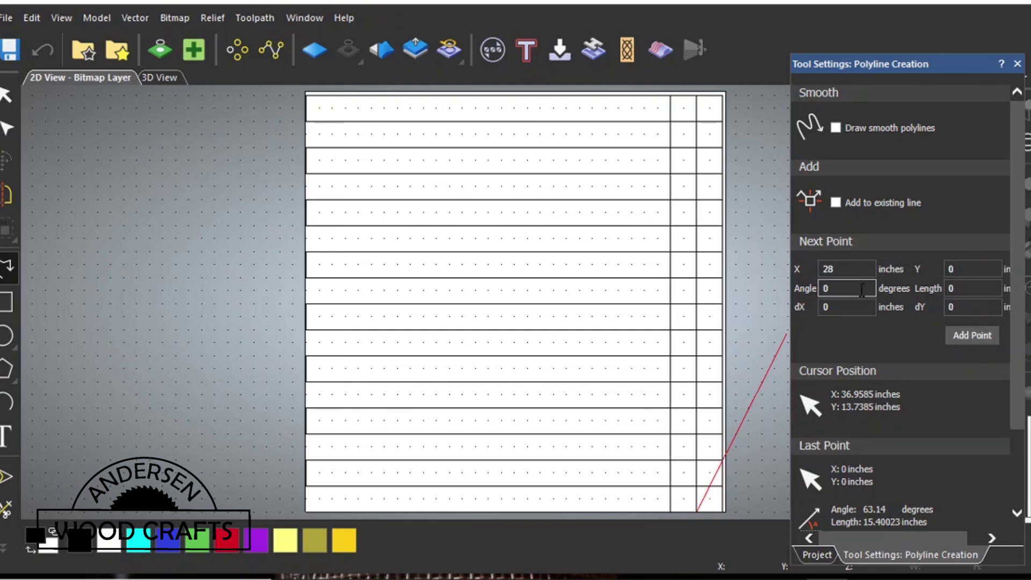
Add a point at X 26, then close the polyline back at the origin, X 0 Y 0
double_click(840, 269)
type("26")
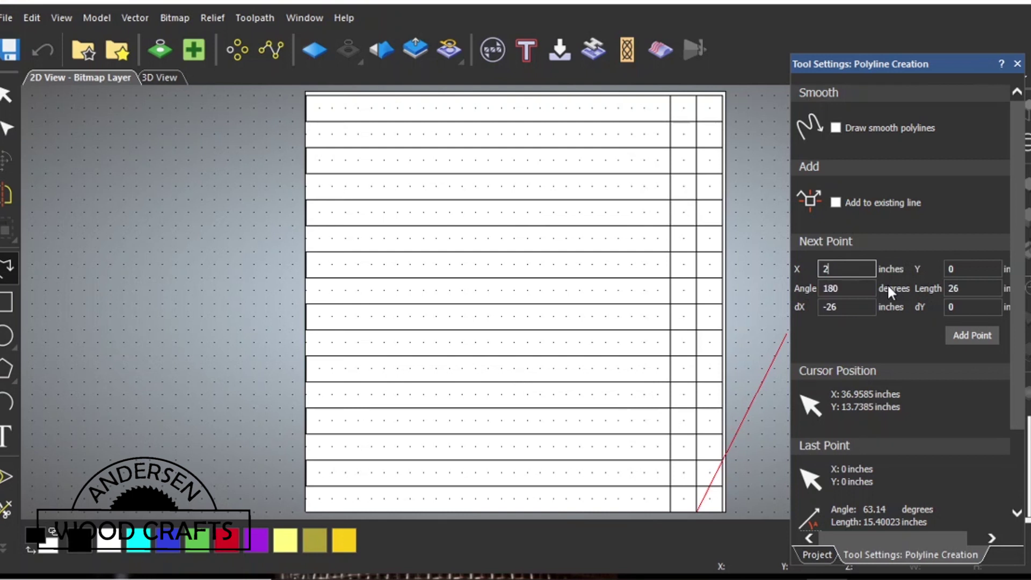
left_click(971, 337)
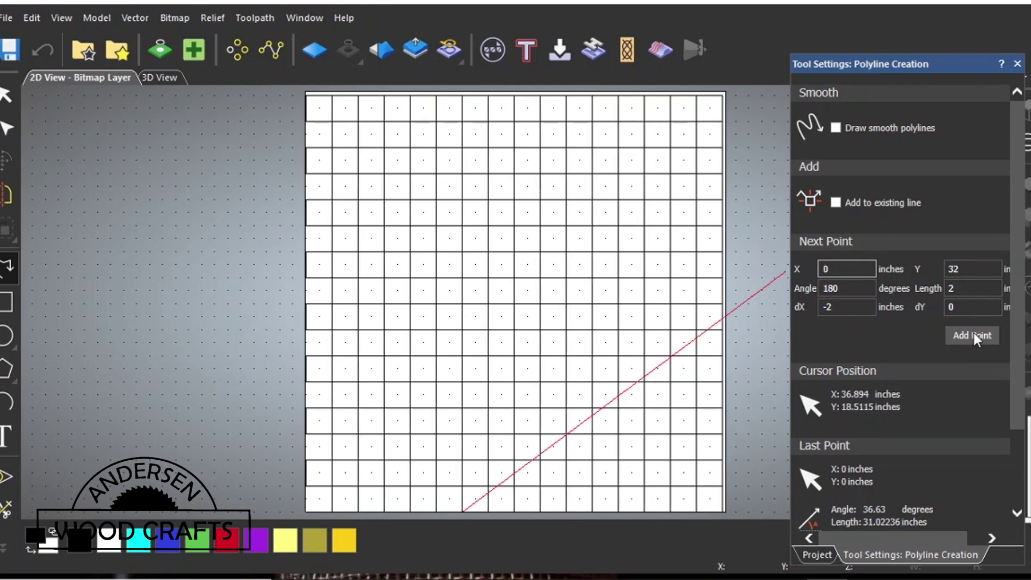
double_click(968, 273)
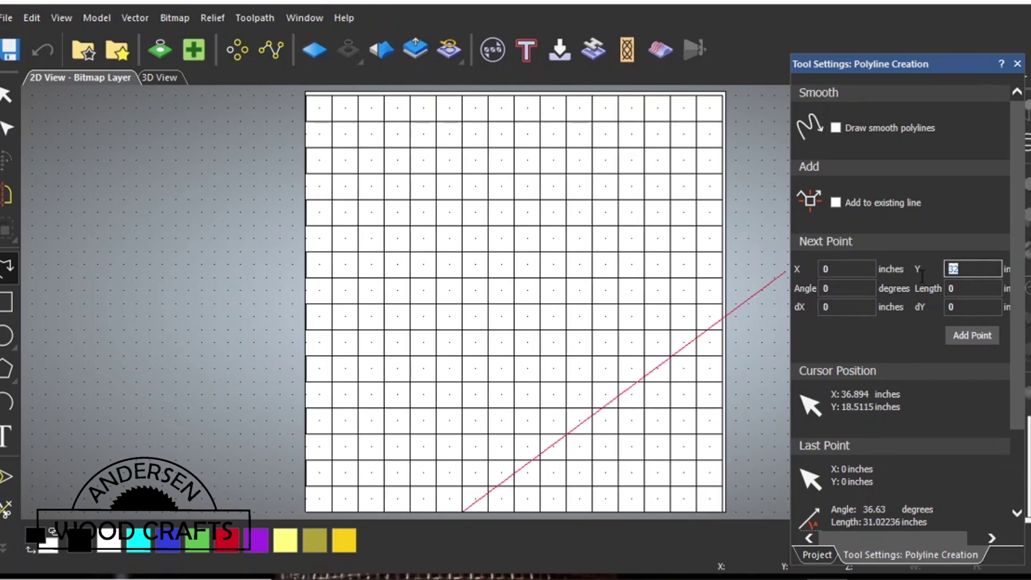
type("0")
left_click(963, 332)
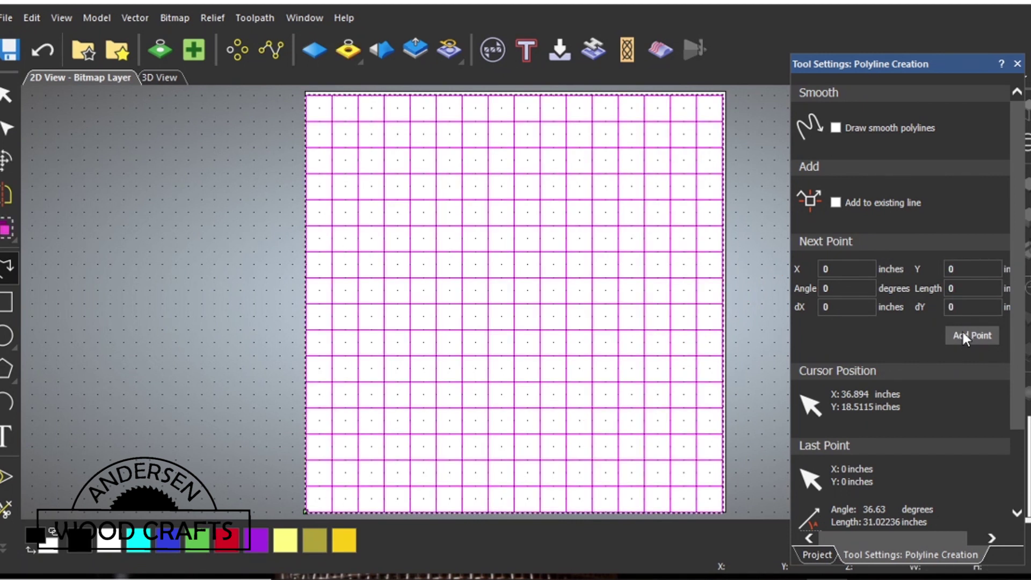